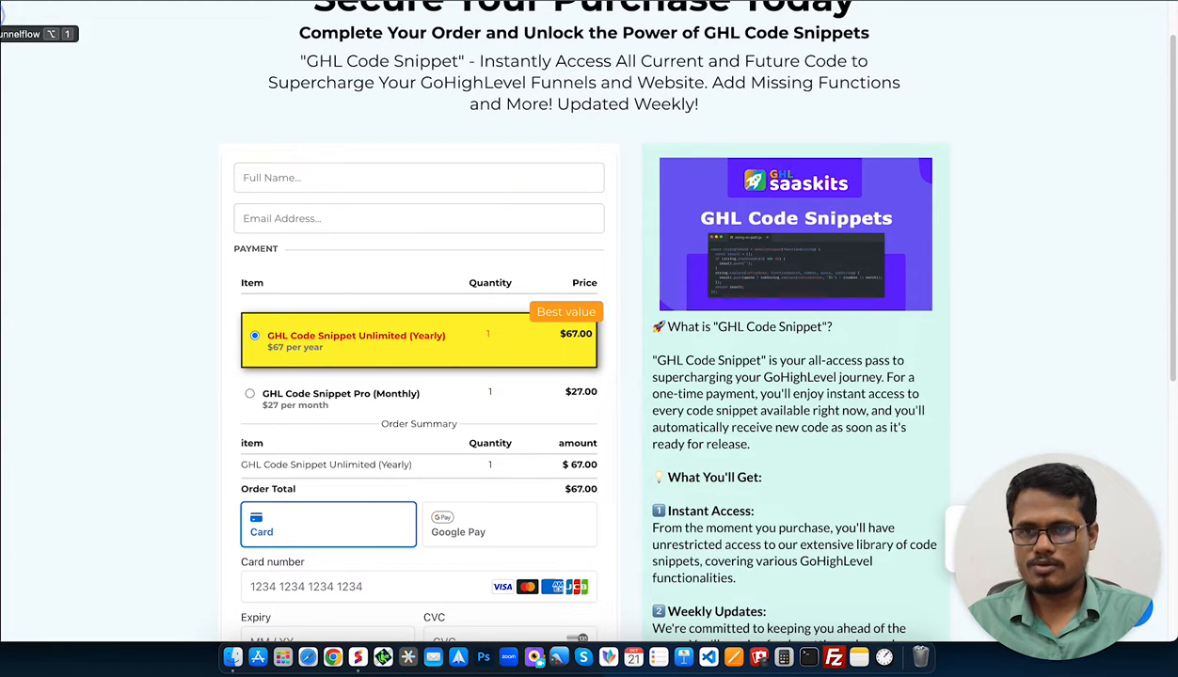
Go back from the checkout preview to the Best seller highlight funnel's steps page.
click(4, 18)
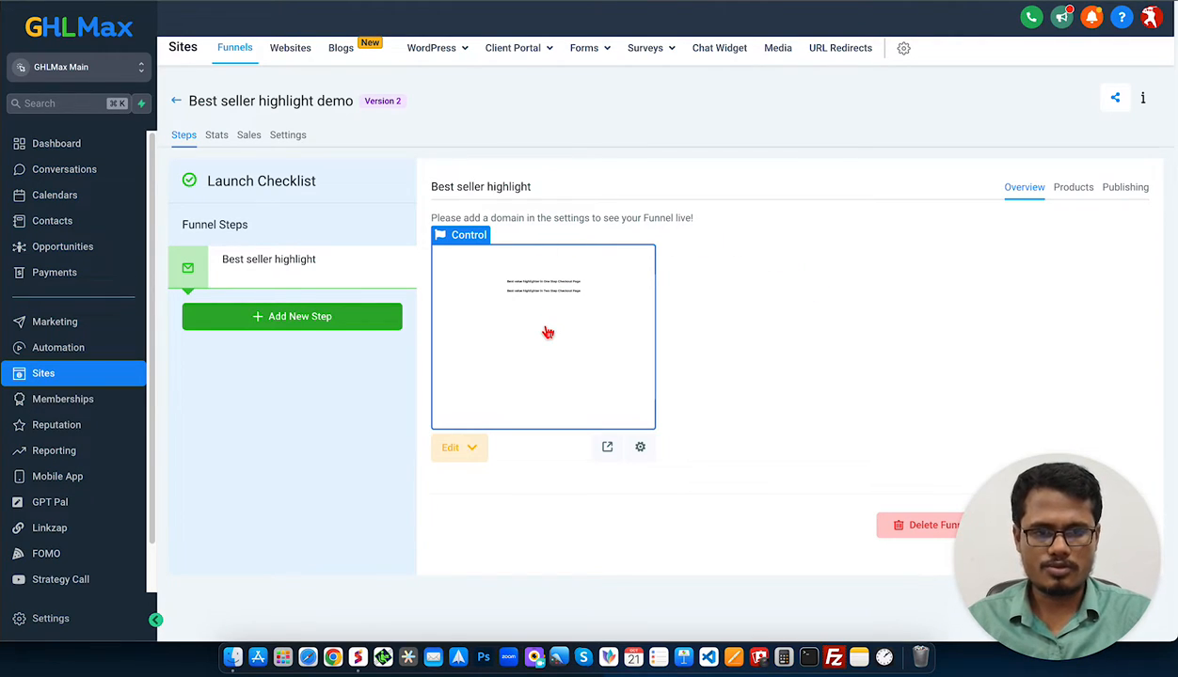
Add GHL Code Snippet at the Unlimited (Yearly) price to the step's products.
click(1075, 189)
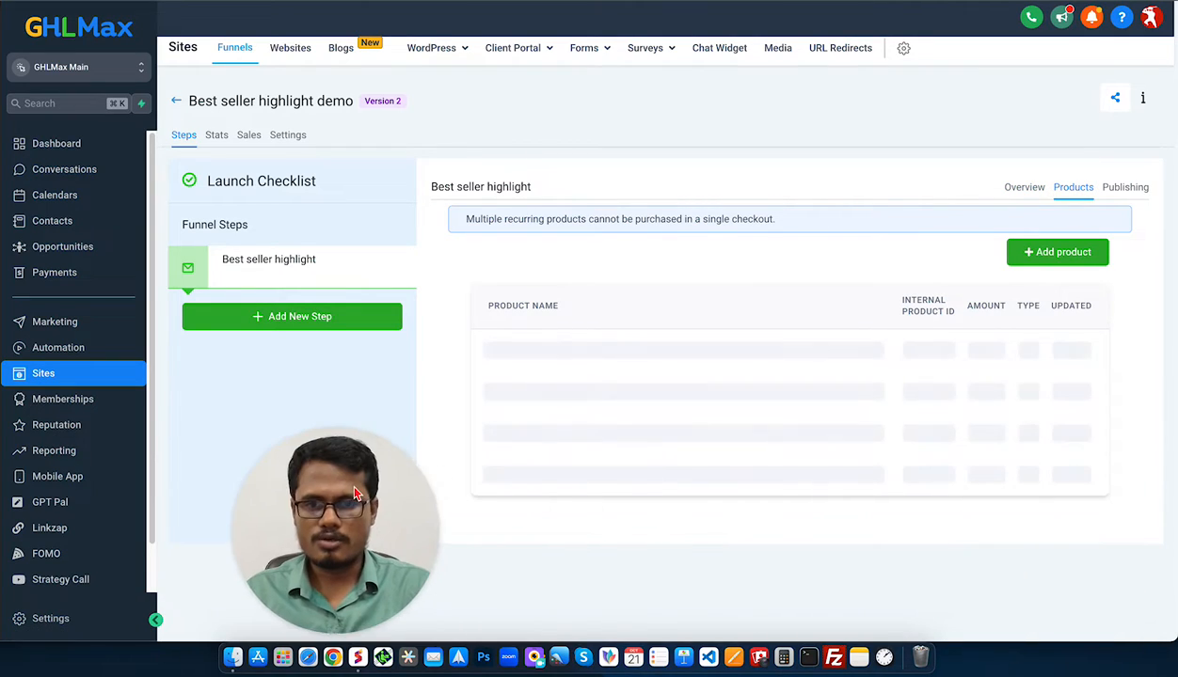
click(952, 270)
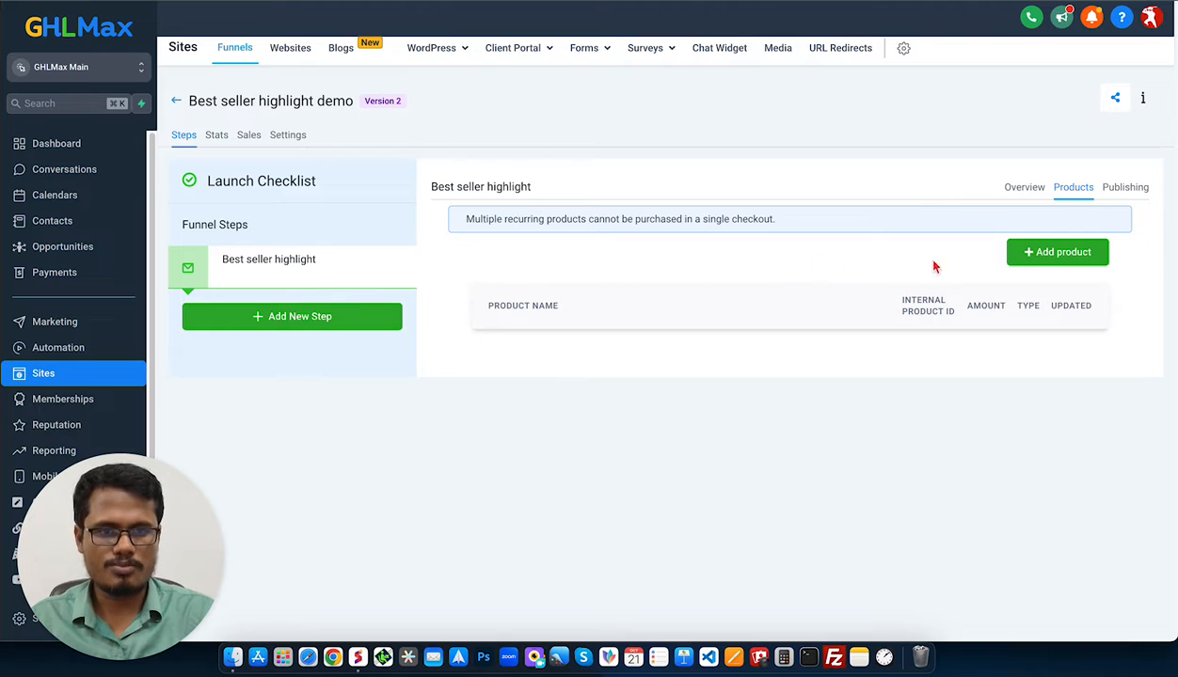
click(1059, 254)
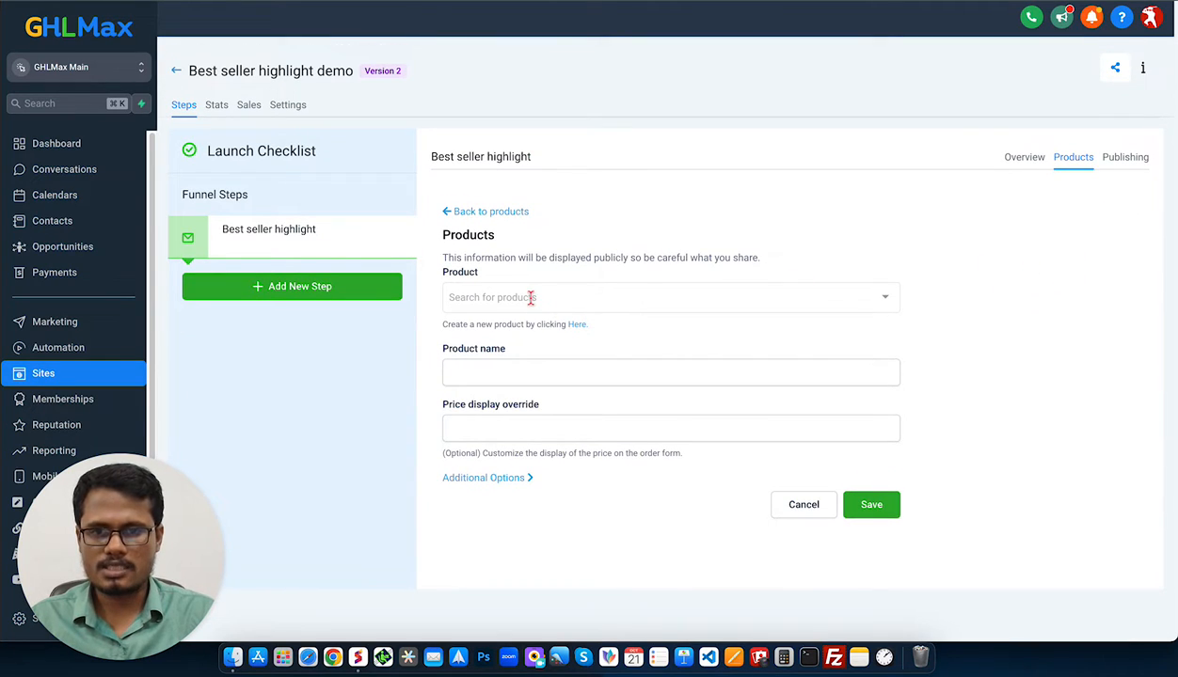
click(531, 297)
click(514, 356)
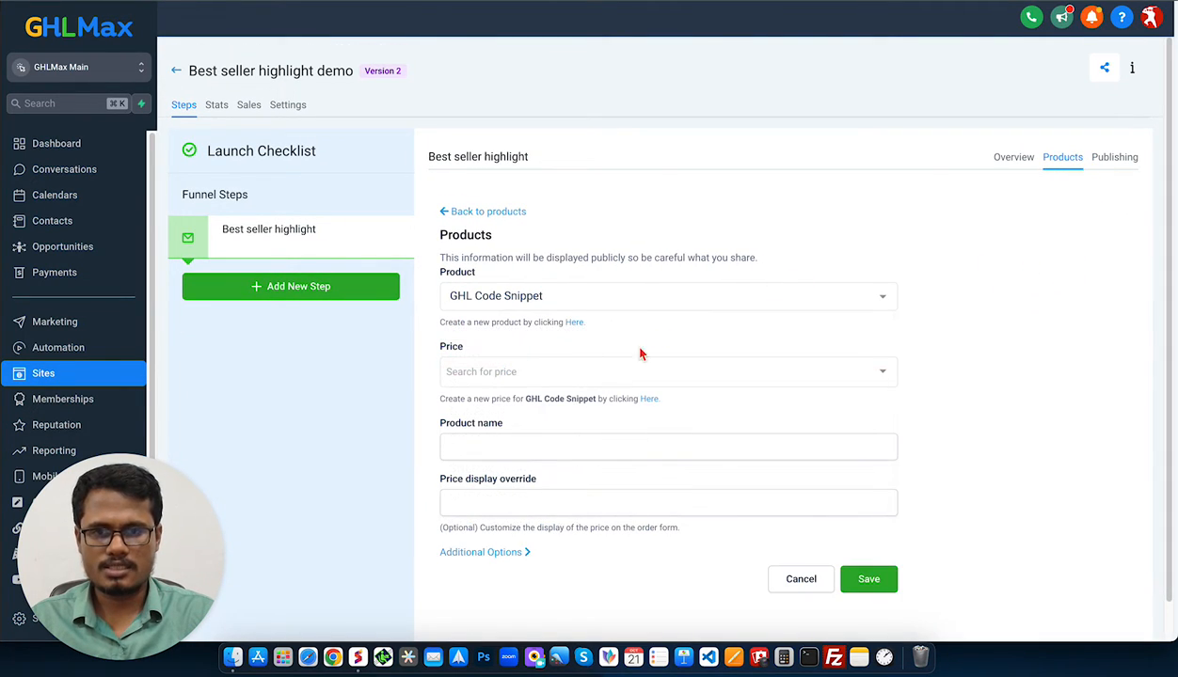
click(509, 372)
click(569, 400)
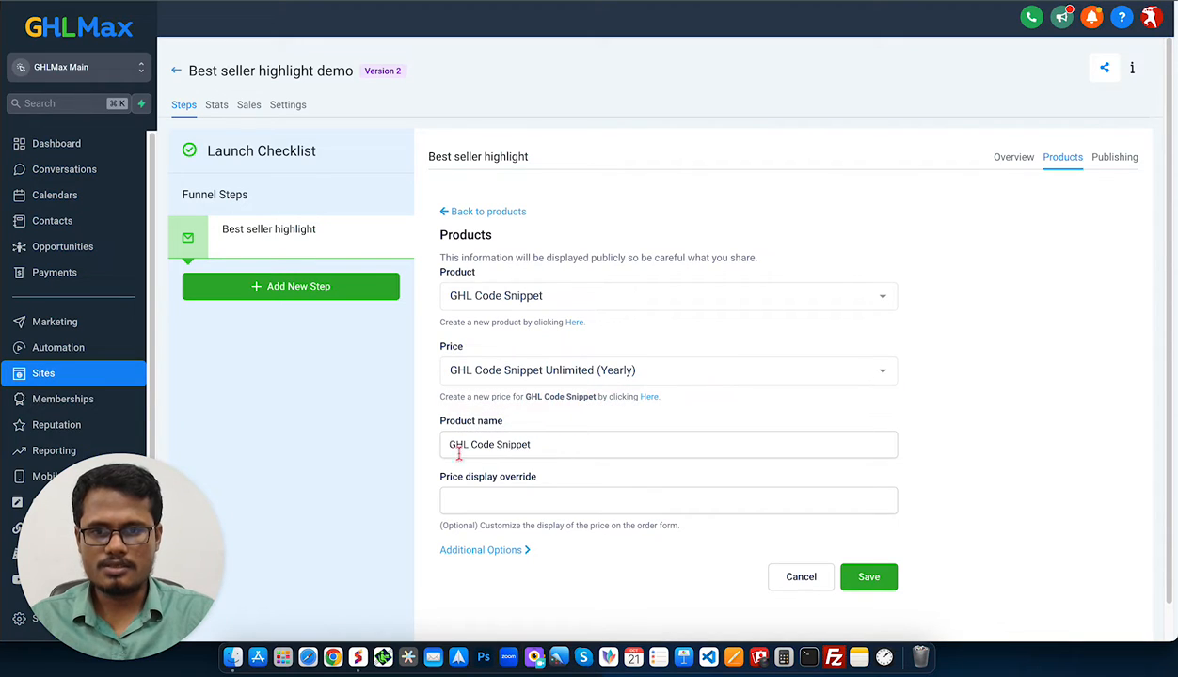
click(869, 579)
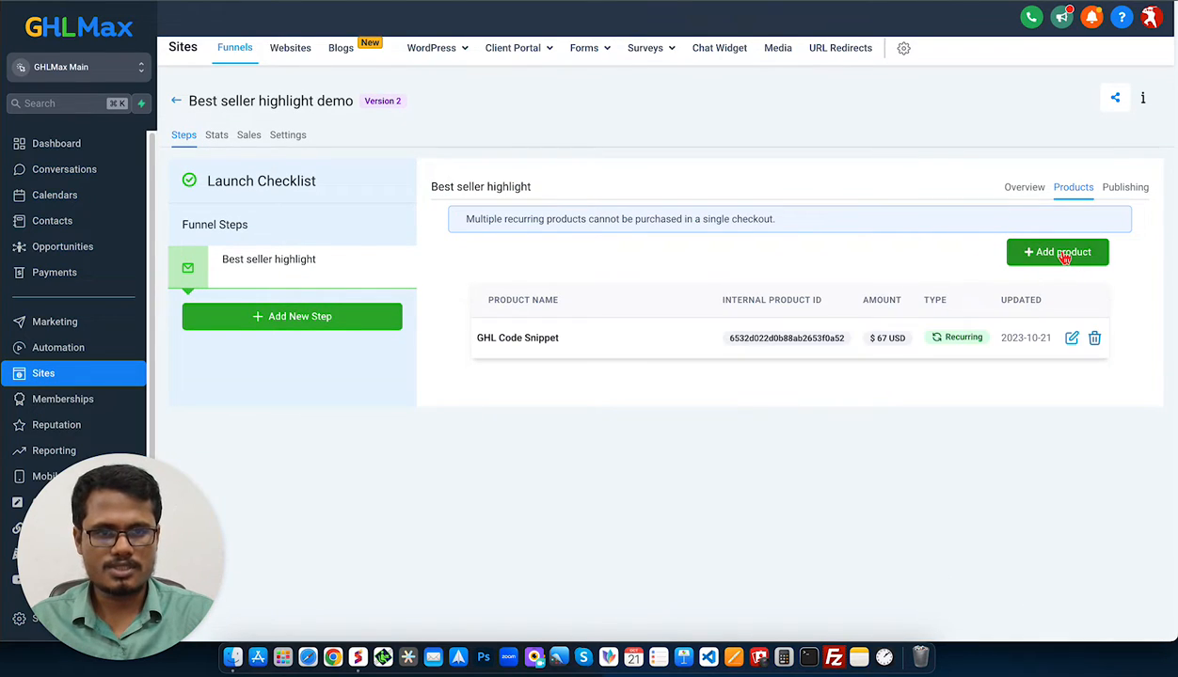
Add GHL Code Snippet again, this time at the Pro (Monthly) price.
click(1064, 257)
click(555, 296)
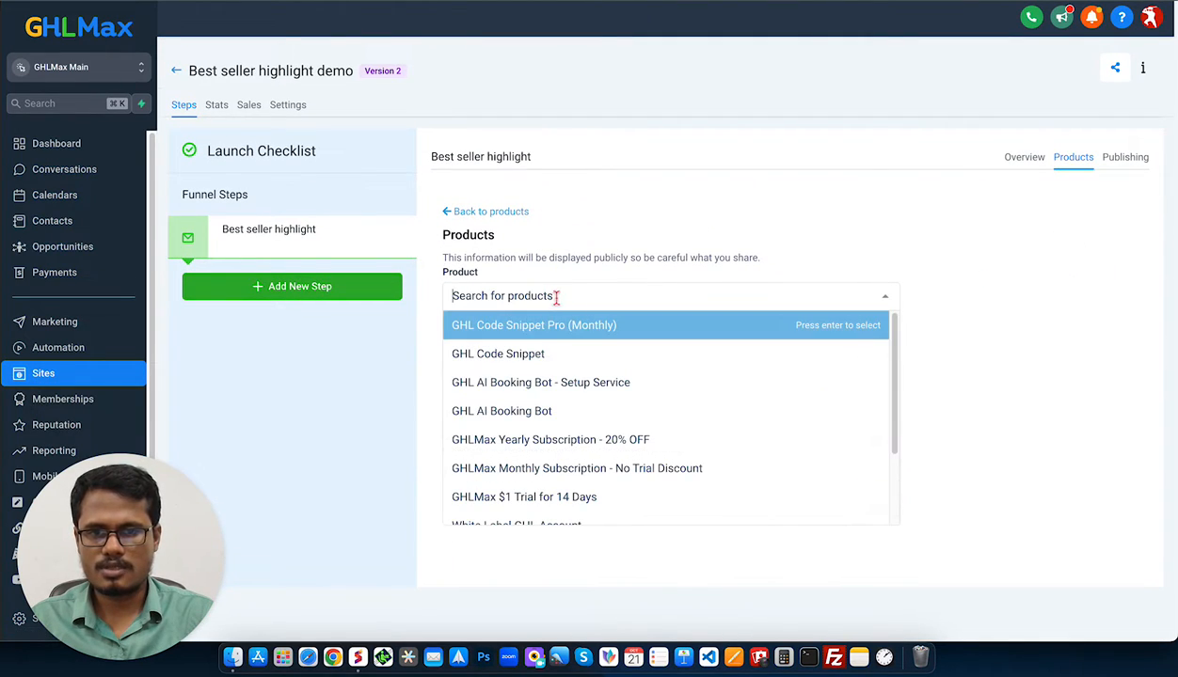
click(529, 356)
click(534, 371)
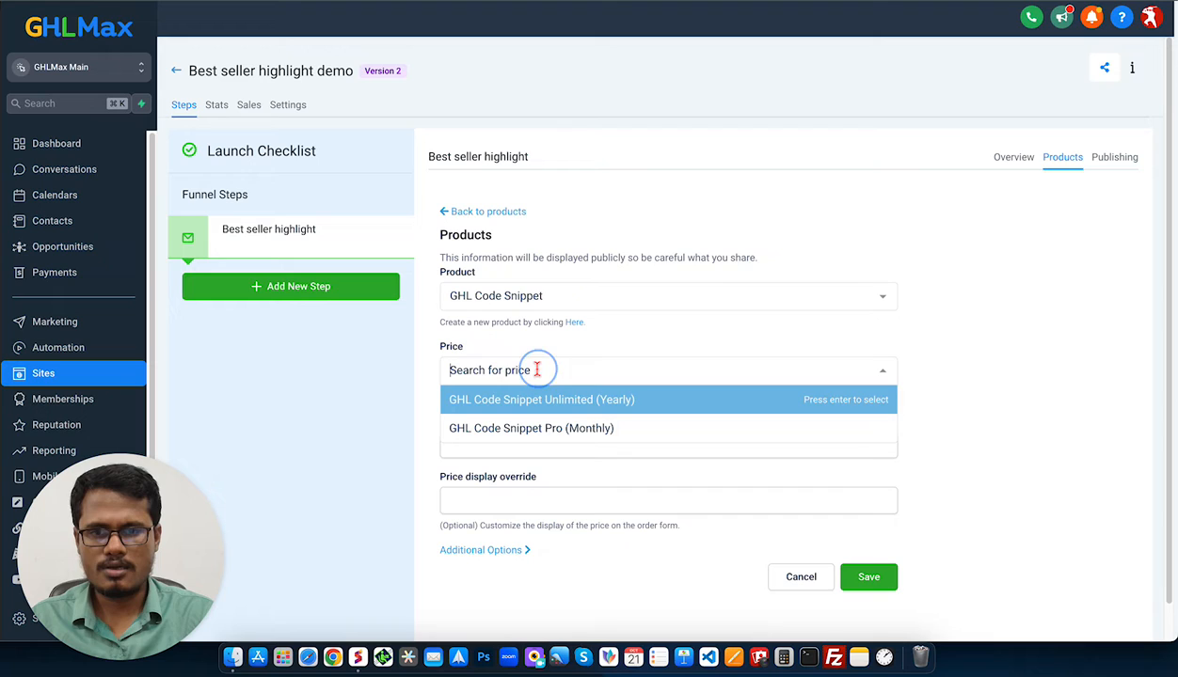
click(552, 441)
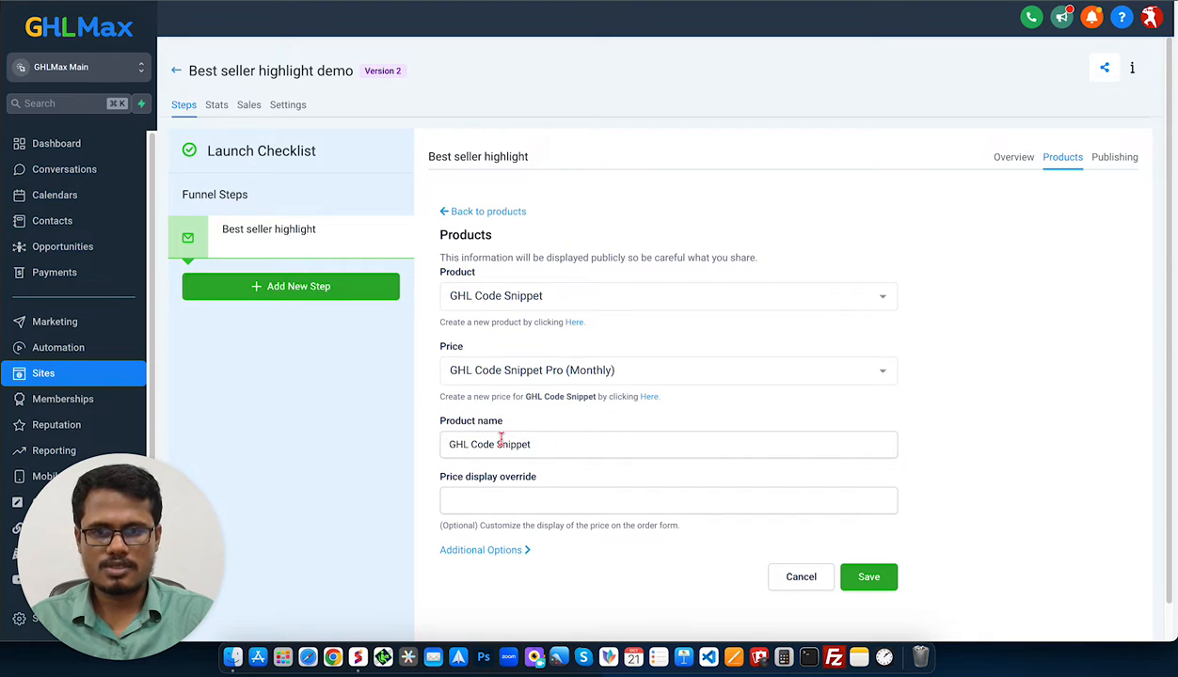
click(870, 576)
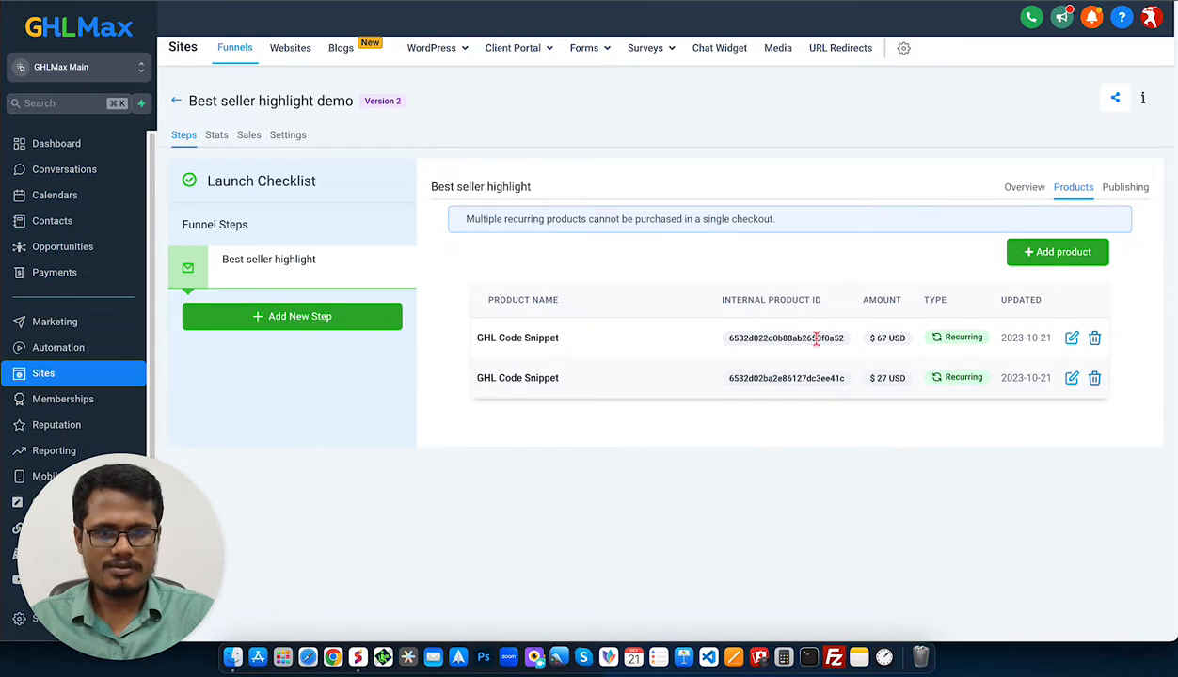
Copy the $67 yearly product's Internal Product ID and switch to the CodePen editor.
double_click(739, 341)
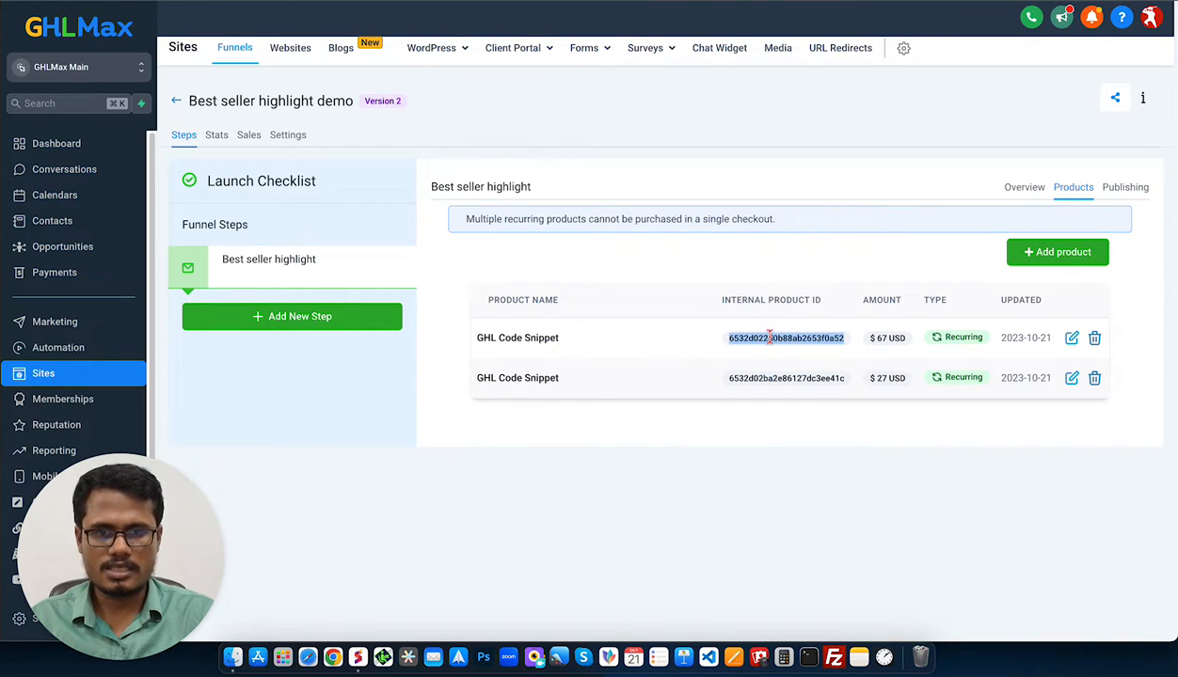
right_click(774, 338)
click(823, 365)
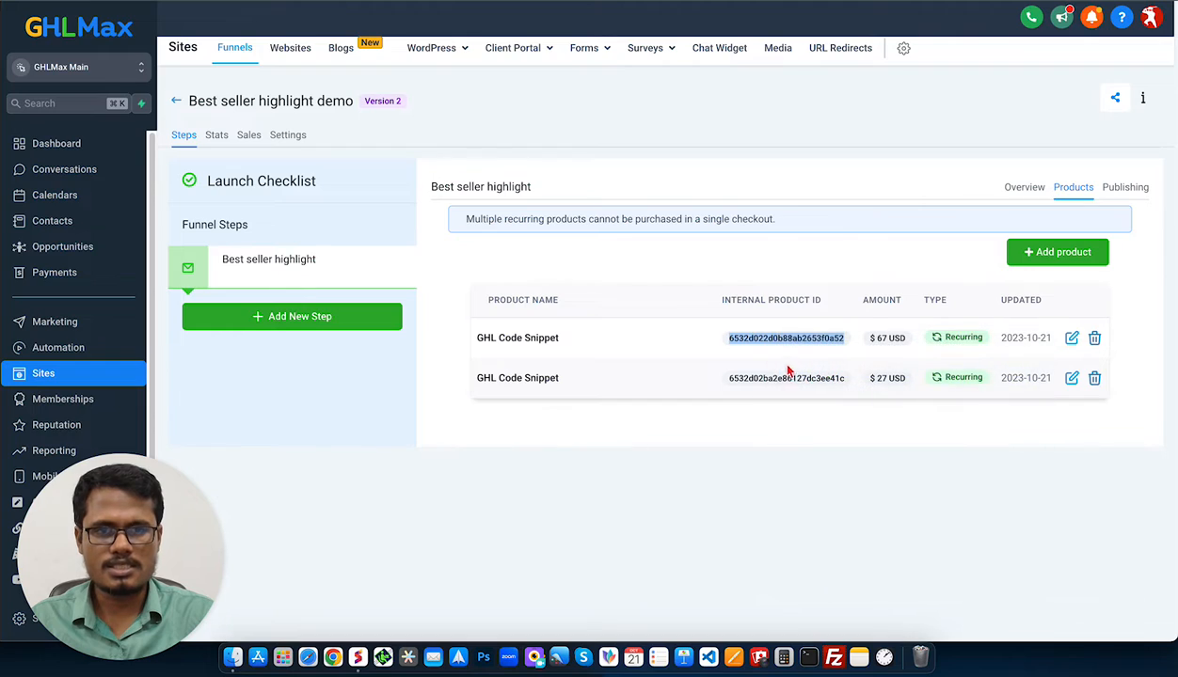
key(super+Tab)
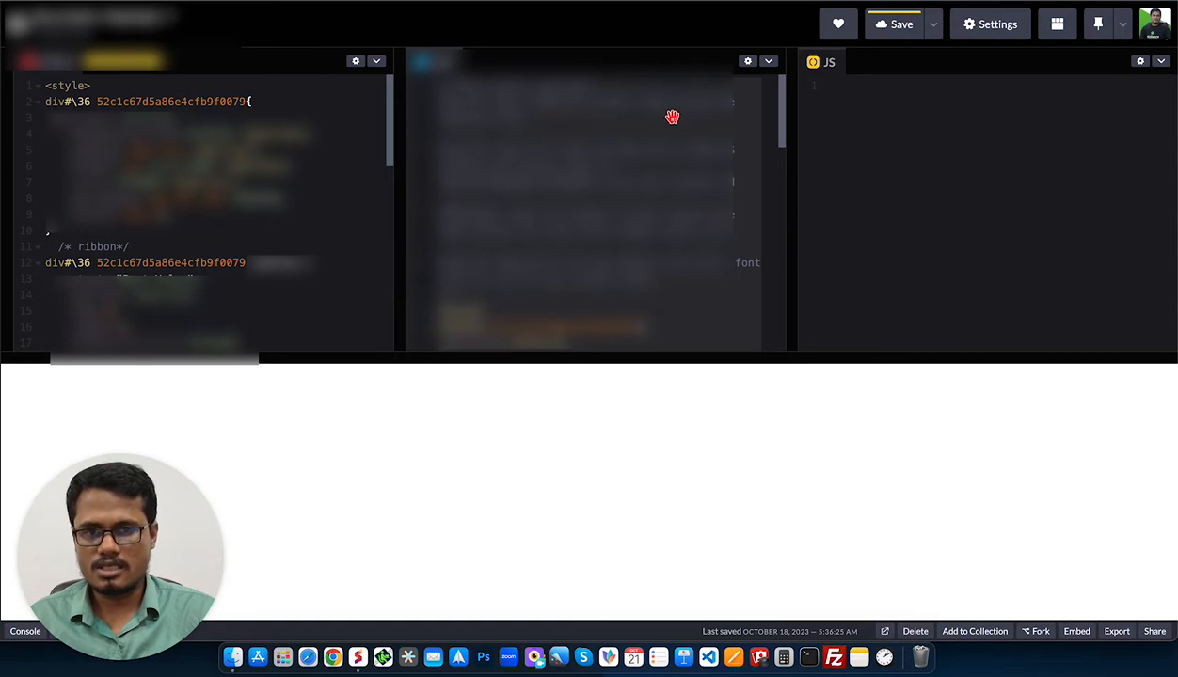
Paste the product ID into the JavaScript panel, delete its leading 6, and cut the trimmed ID.
click(852, 143)
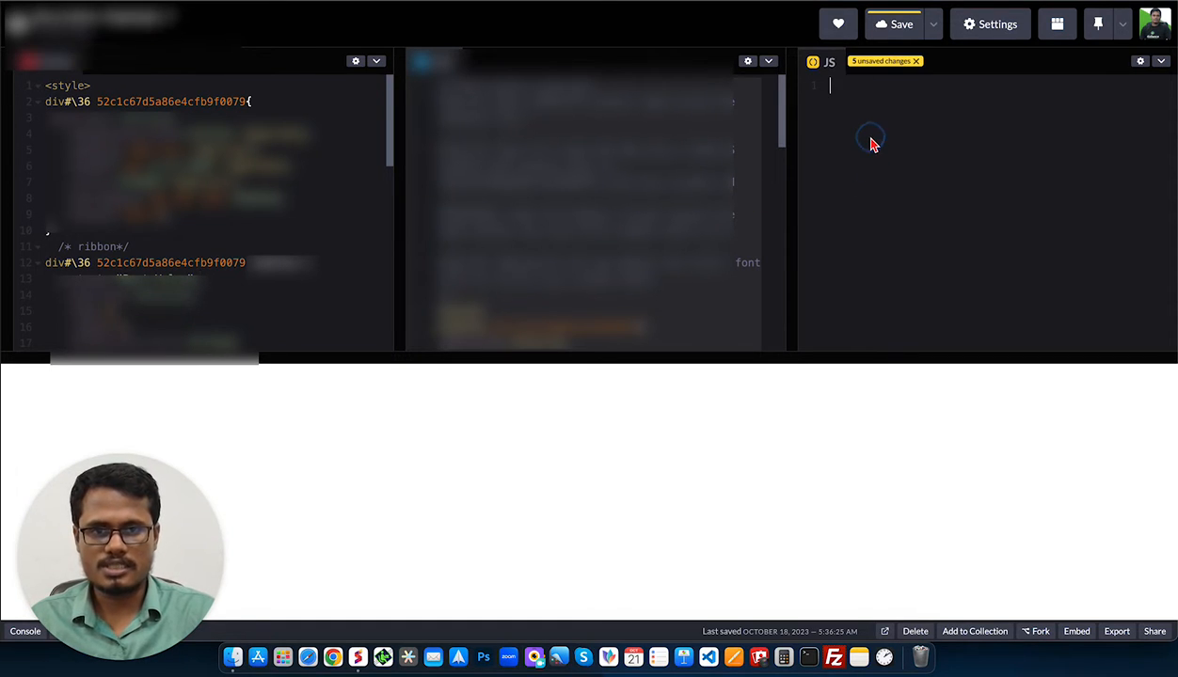
key(super+v)
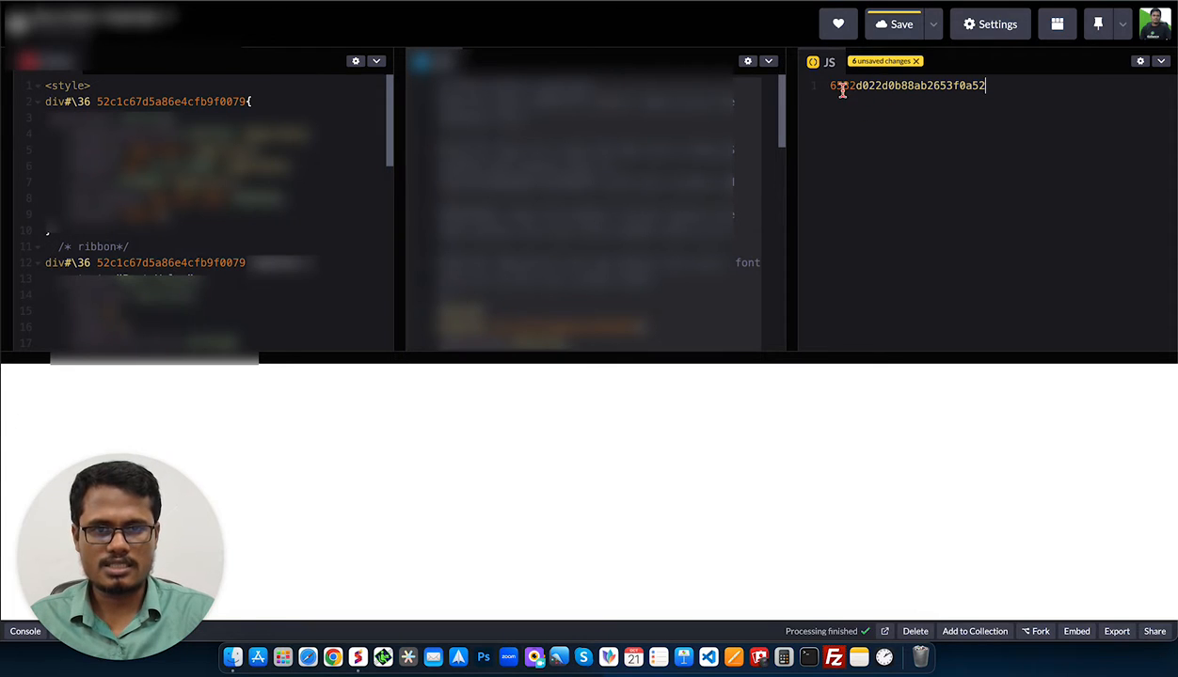
drag(831, 87, 924, 79)
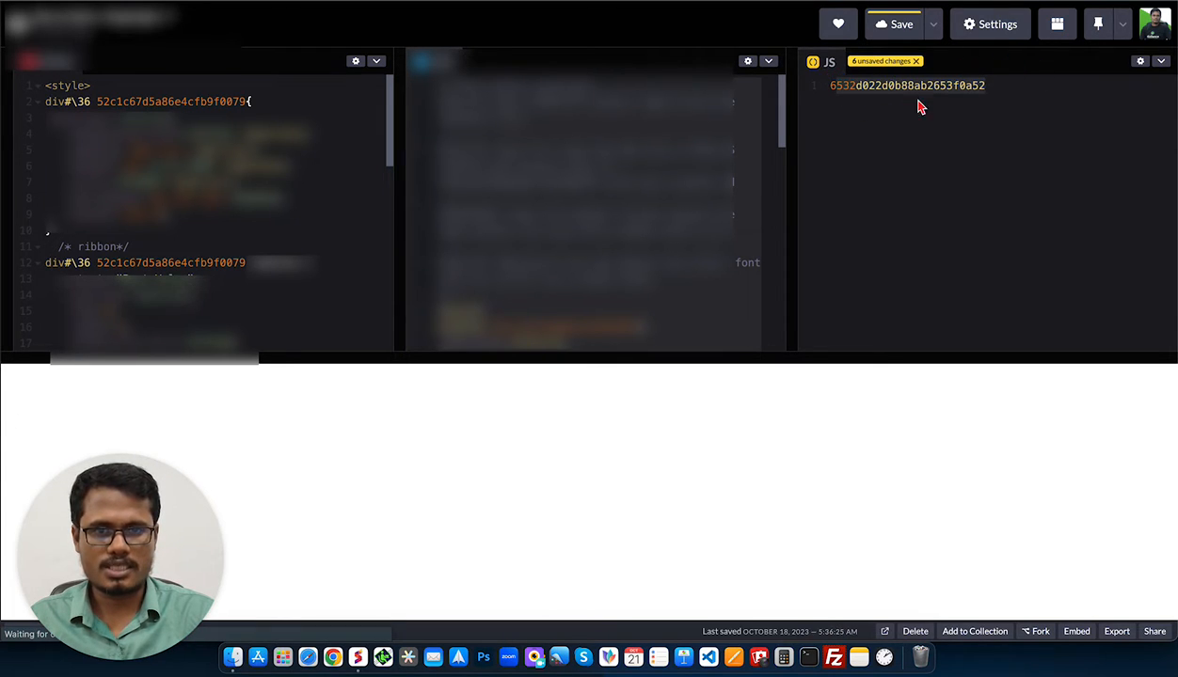
click(867, 89)
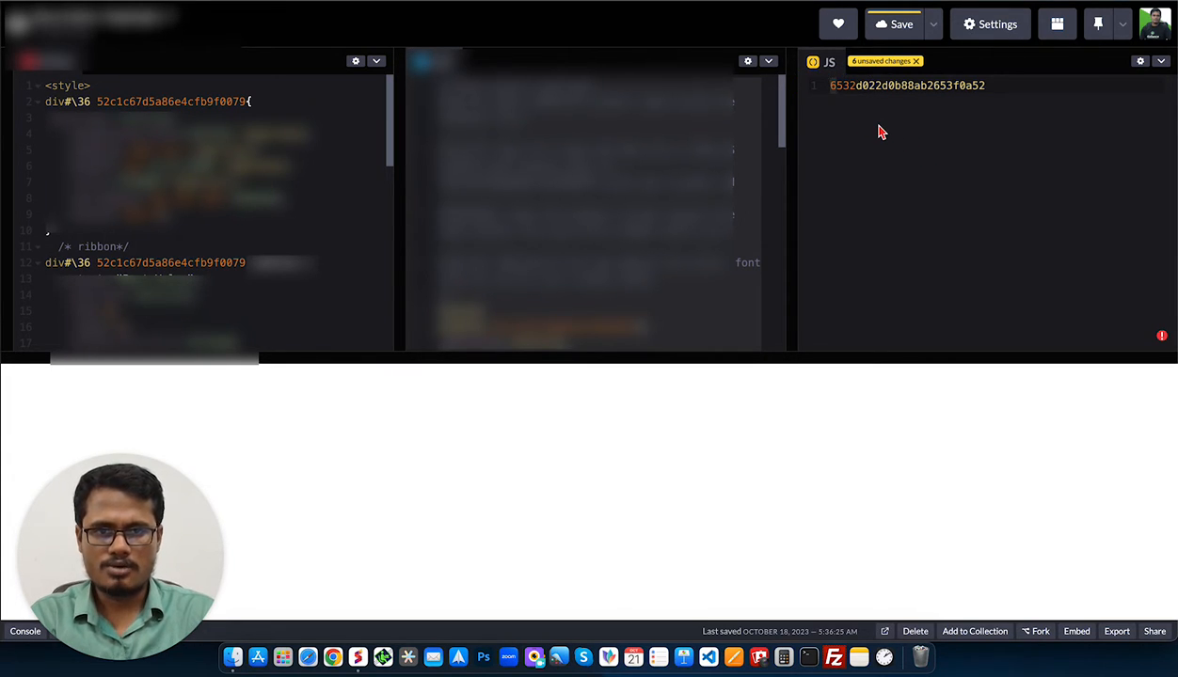
key(Delete)
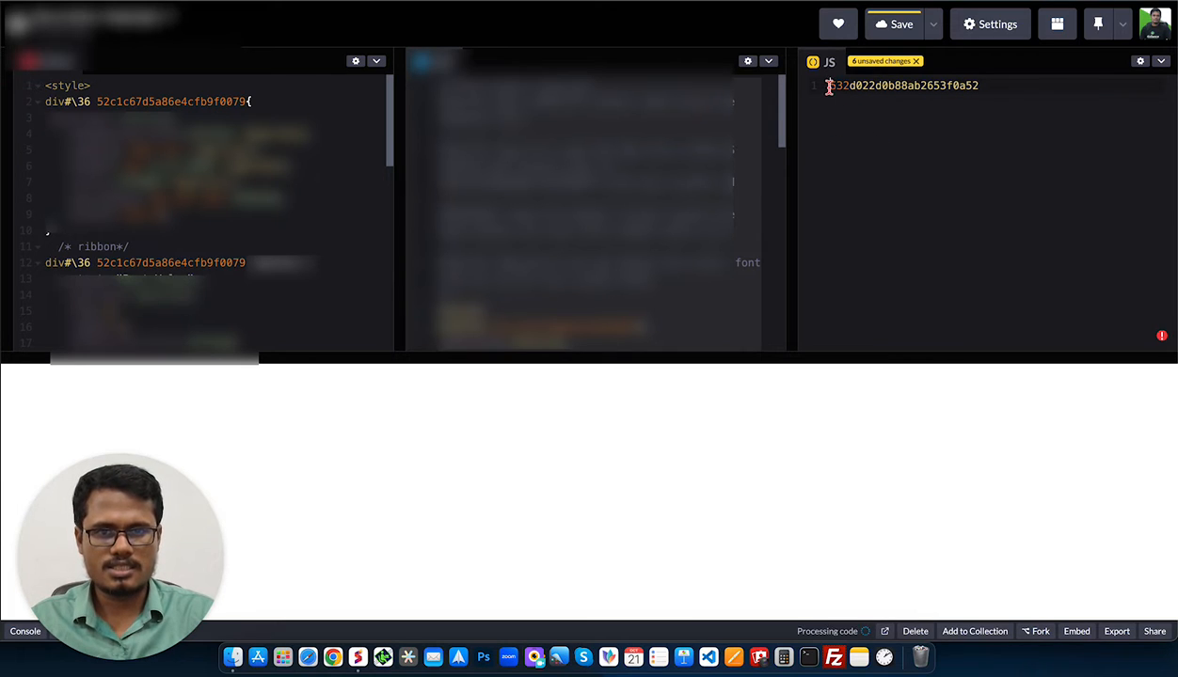
drag(825, 84, 989, 85)
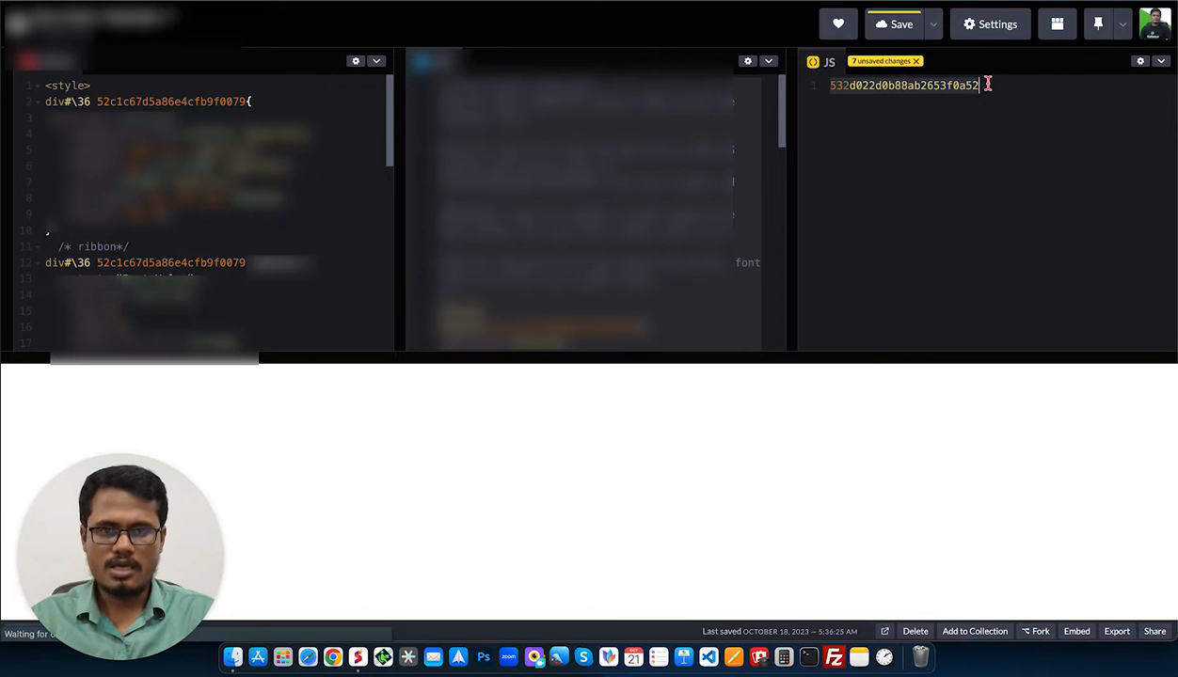
key(super+x)
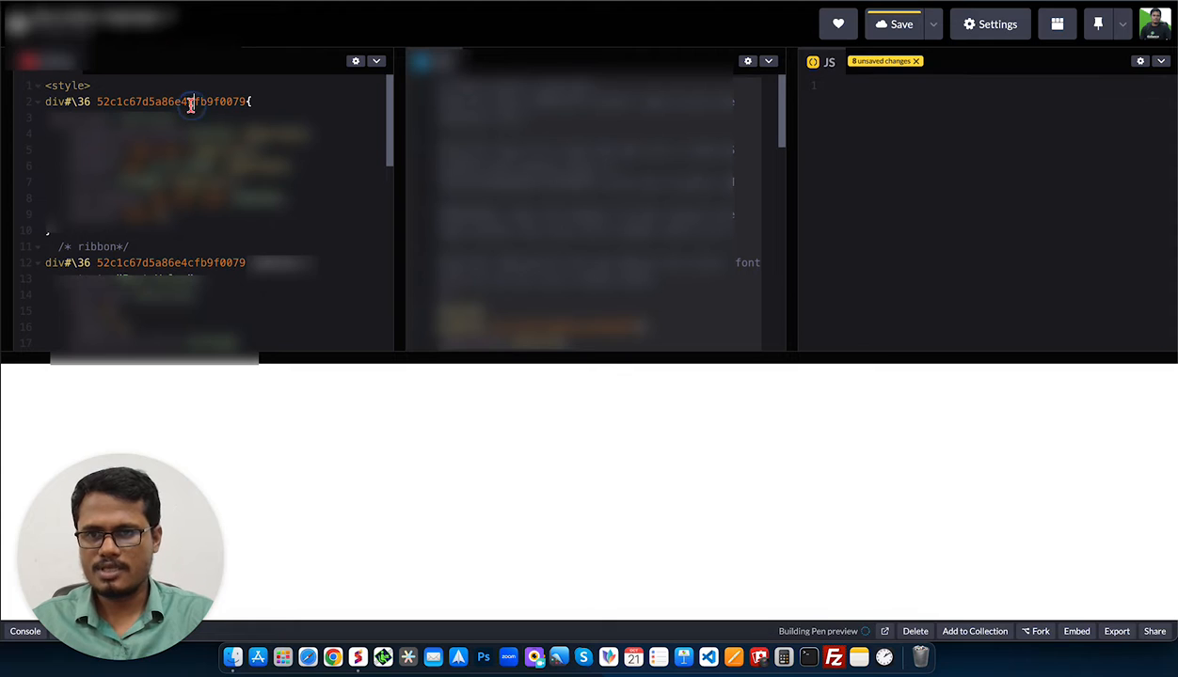
Replace the old div ID on CSS lines 2 and 12 with the new ID, then copy all the CSS.
double_click(190, 102)
key(super+v)
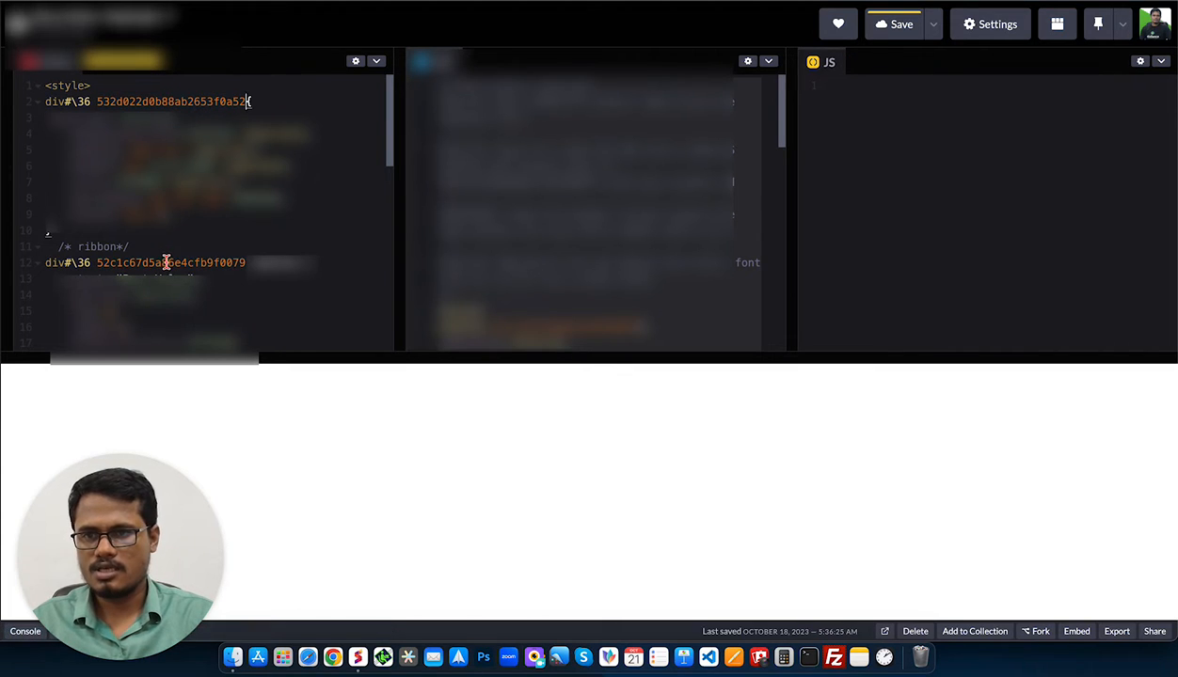
double_click(164, 262)
key(super+v)
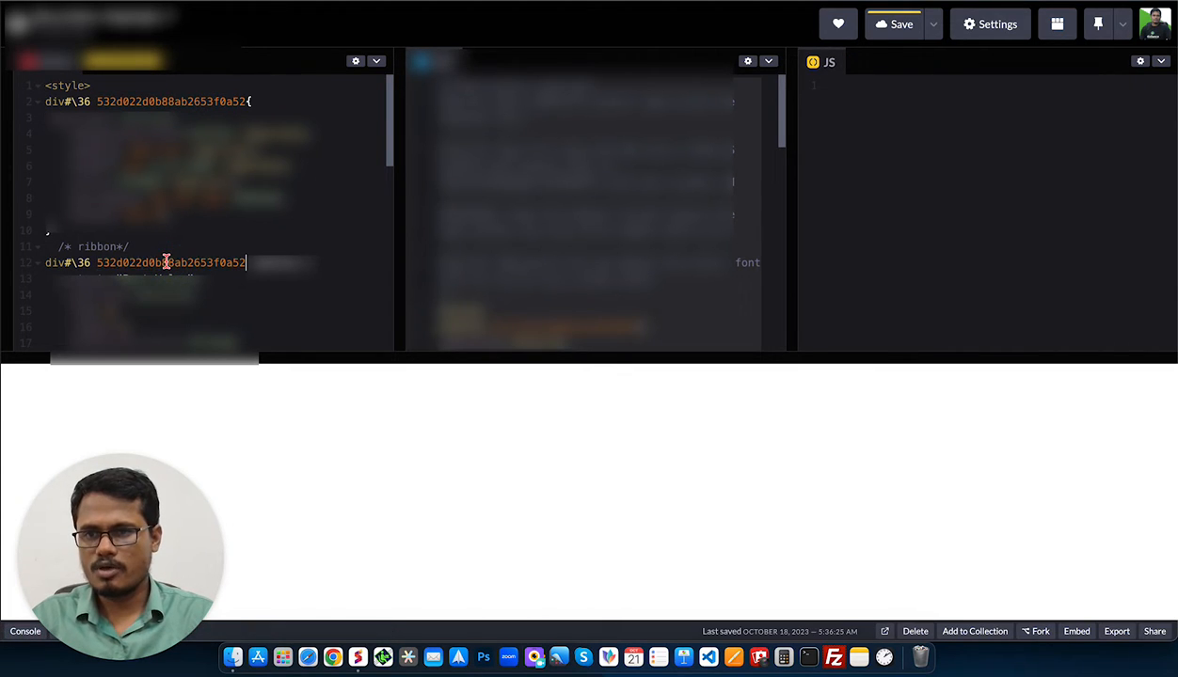
click(91, 263)
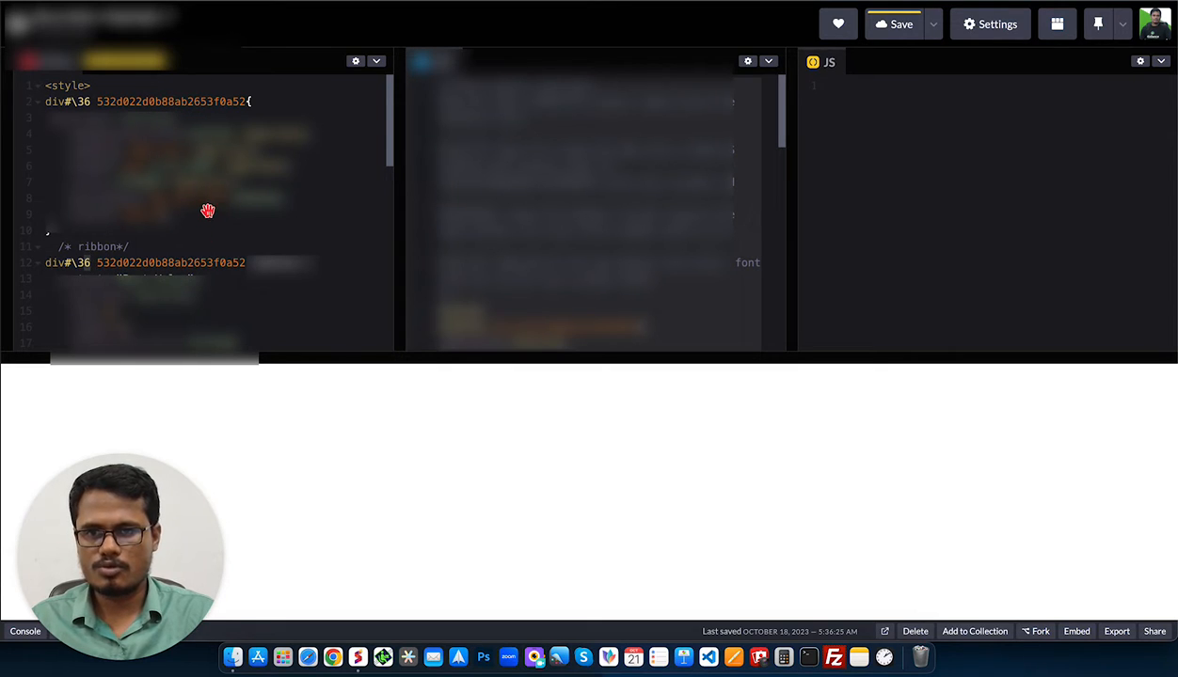
key(super+a)
right_click(155, 101)
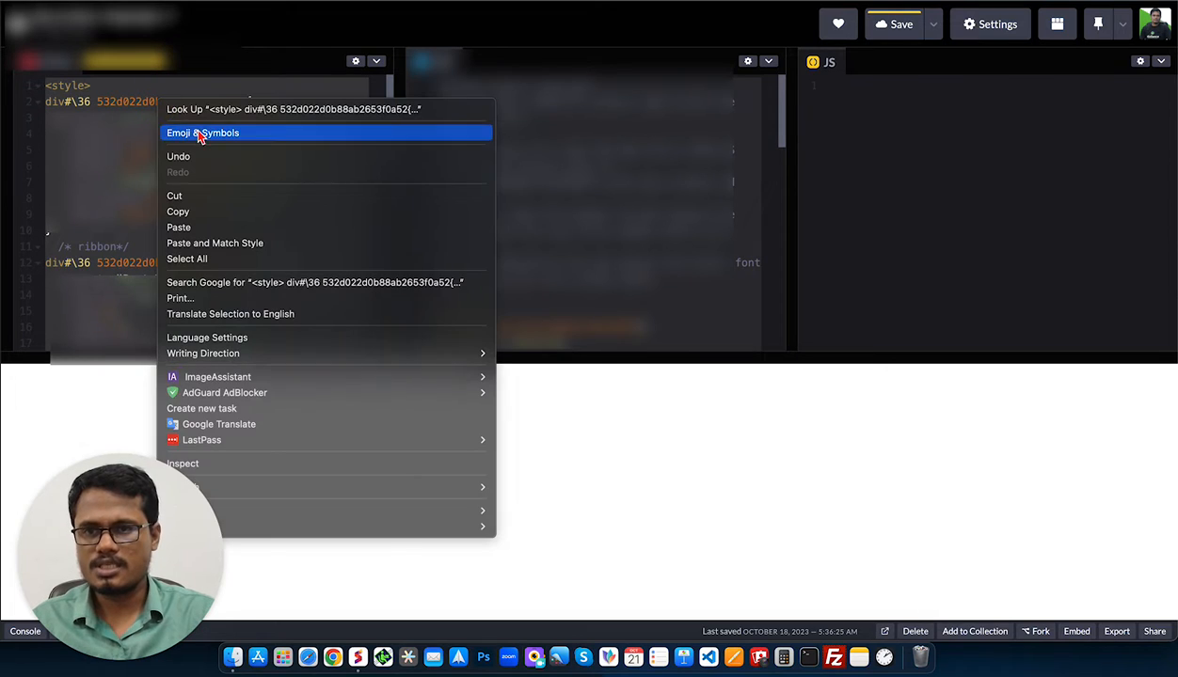
click(198, 216)
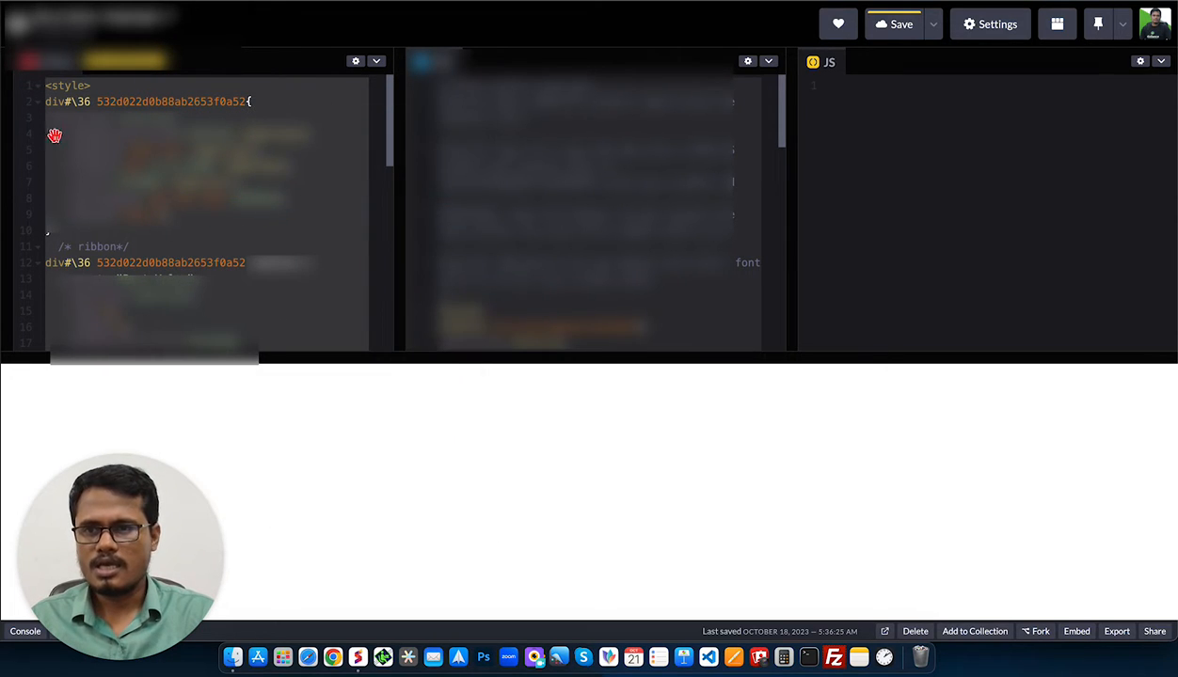
Open the checkout page in the page editor and list Order Elements to add under the first headline.
key(ctrl+Tab)
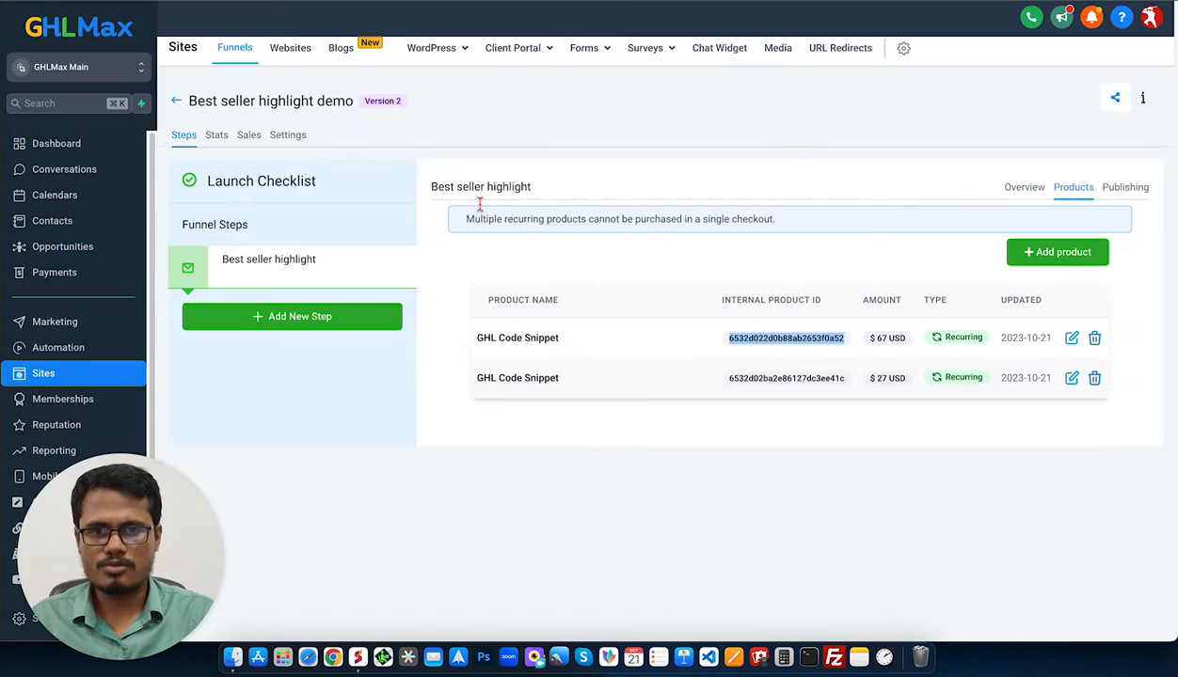
click(1023, 188)
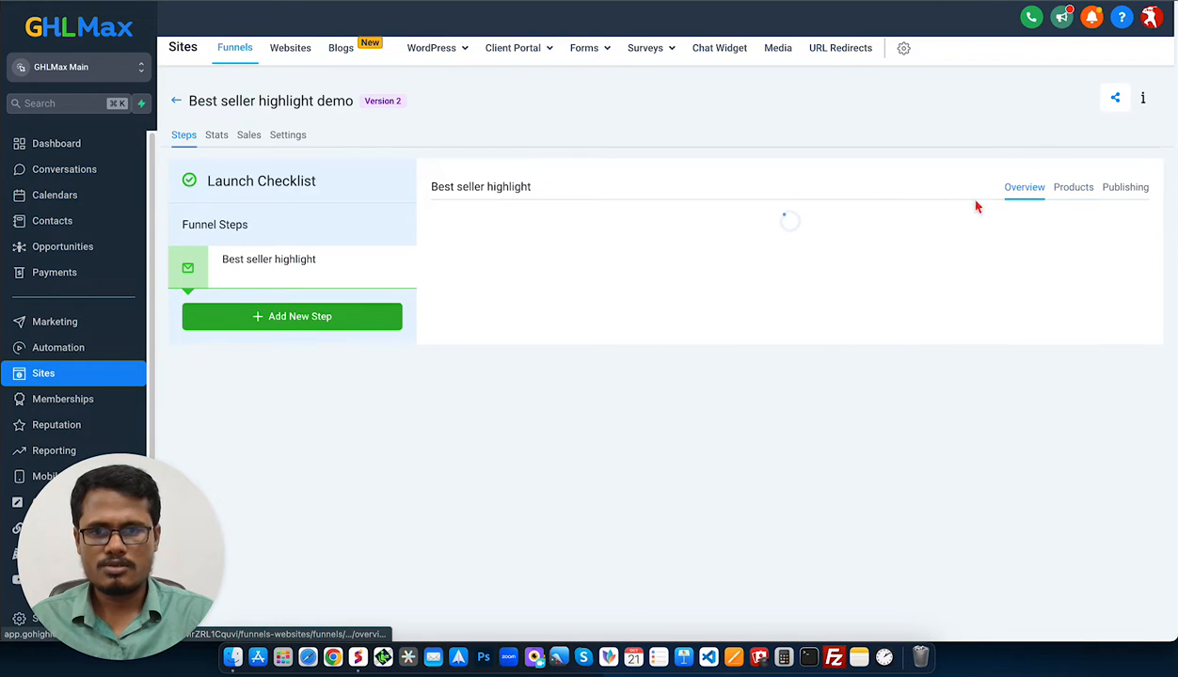
click(473, 448)
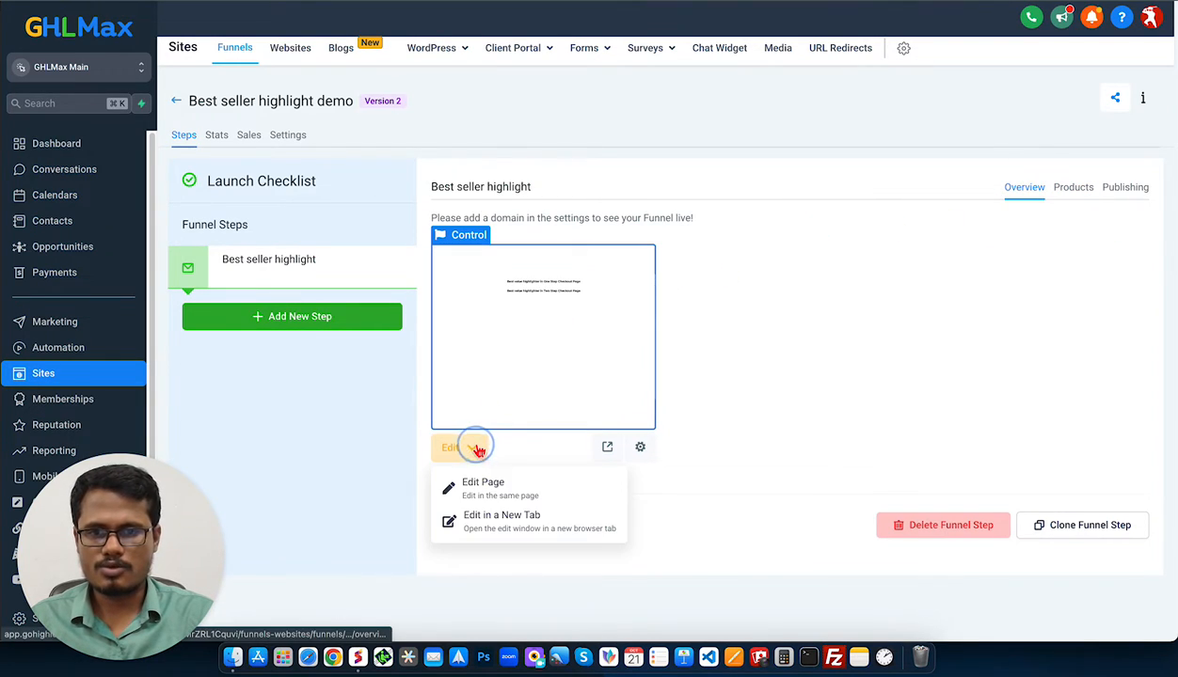
click(499, 489)
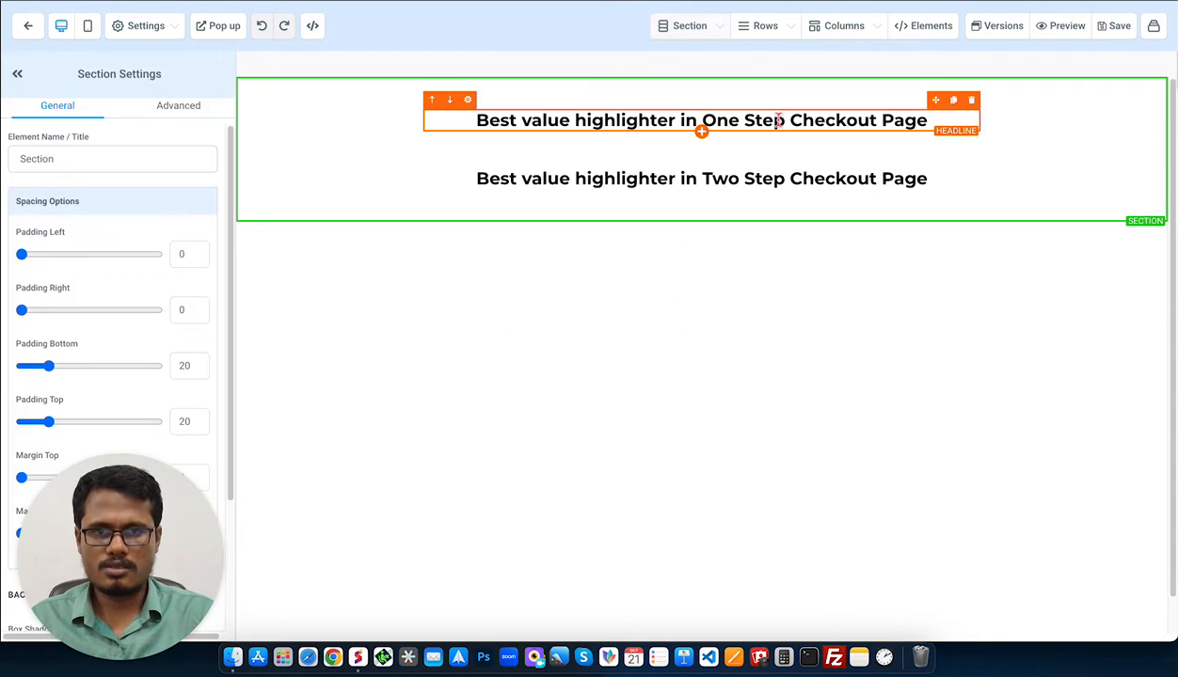
click(702, 135)
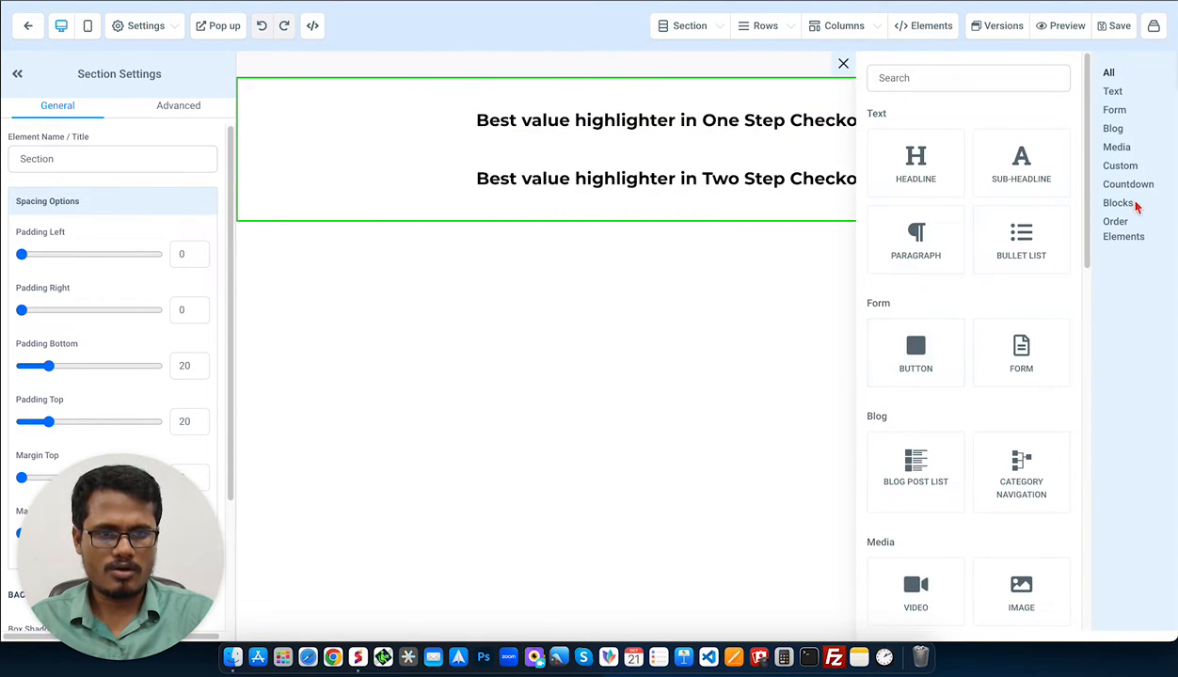
click(1117, 226)
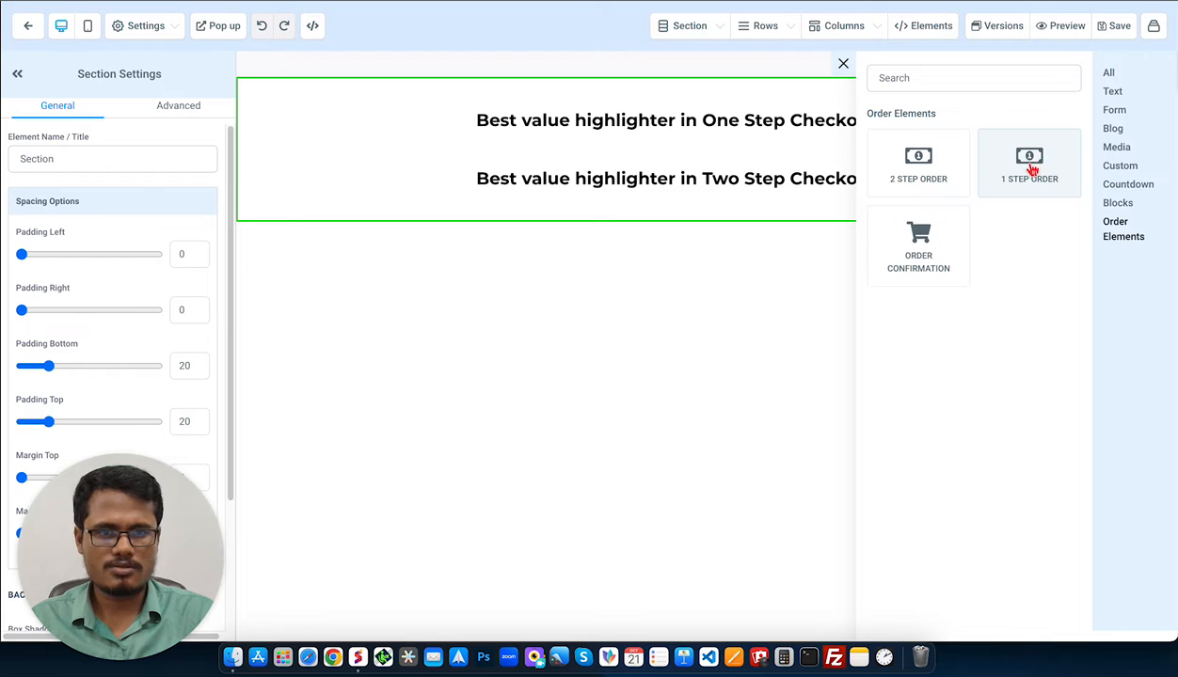
Add a 1 Step Order form with Company Name, Phone and Shipping set to Hide.
click(1030, 162)
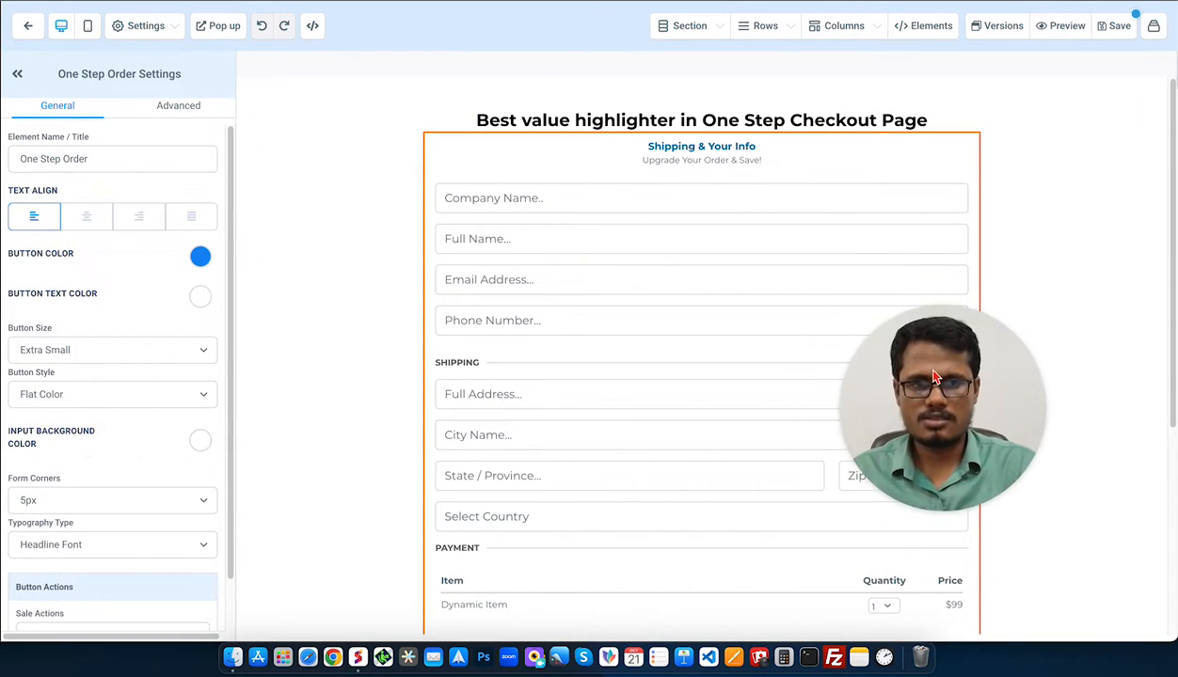
click(592, 242)
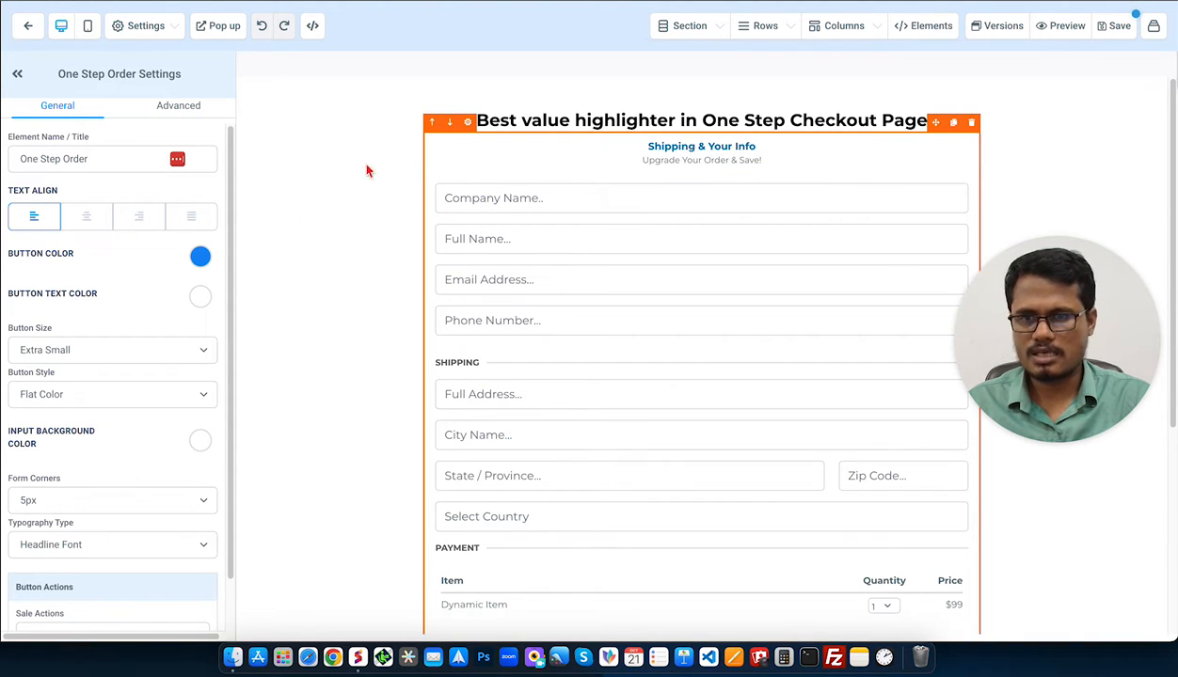
click(167, 110)
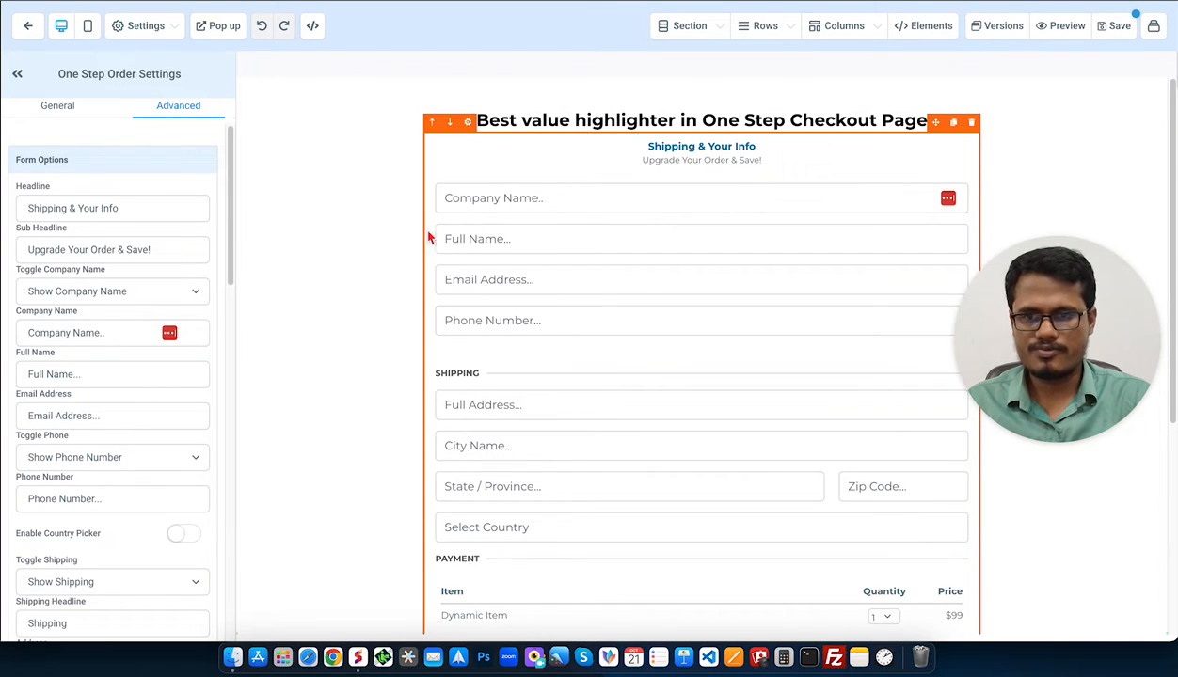
click(120, 291)
click(116, 311)
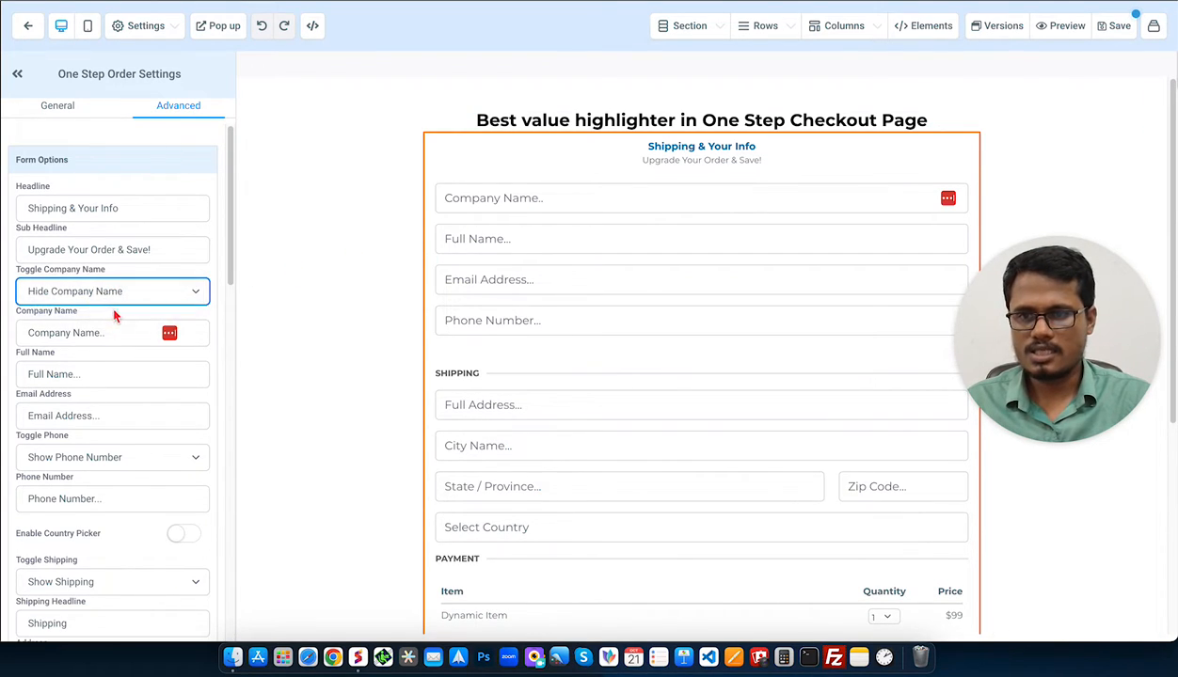
click(137, 424)
click(118, 432)
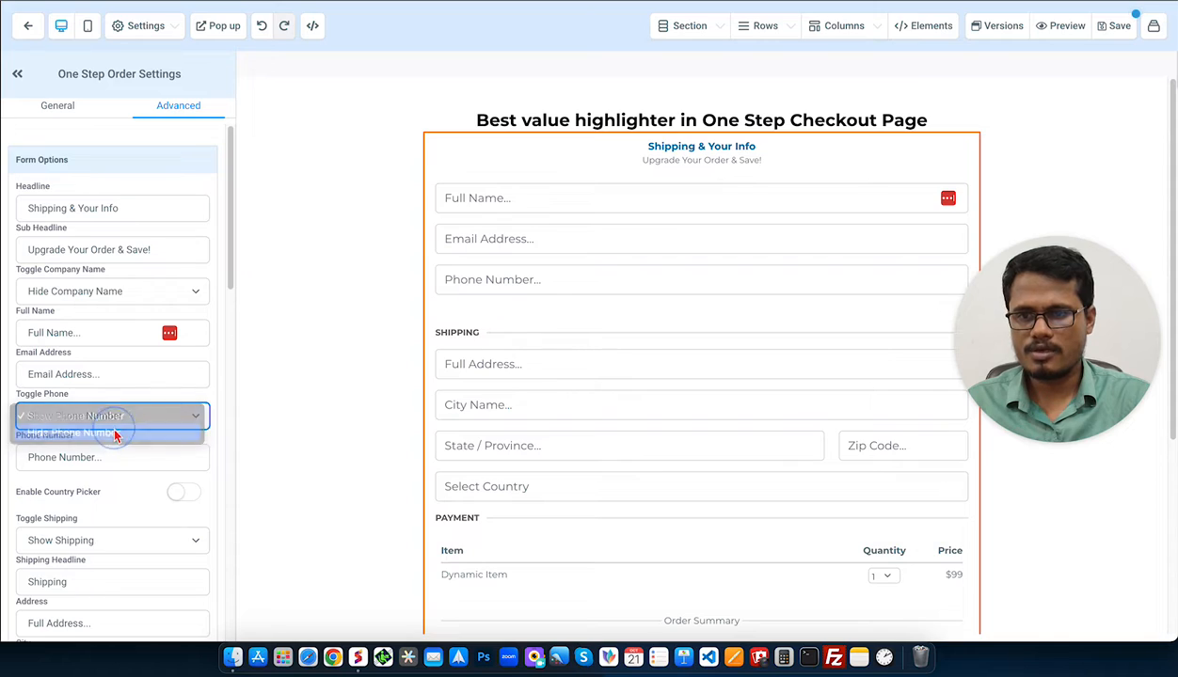
click(111, 459)
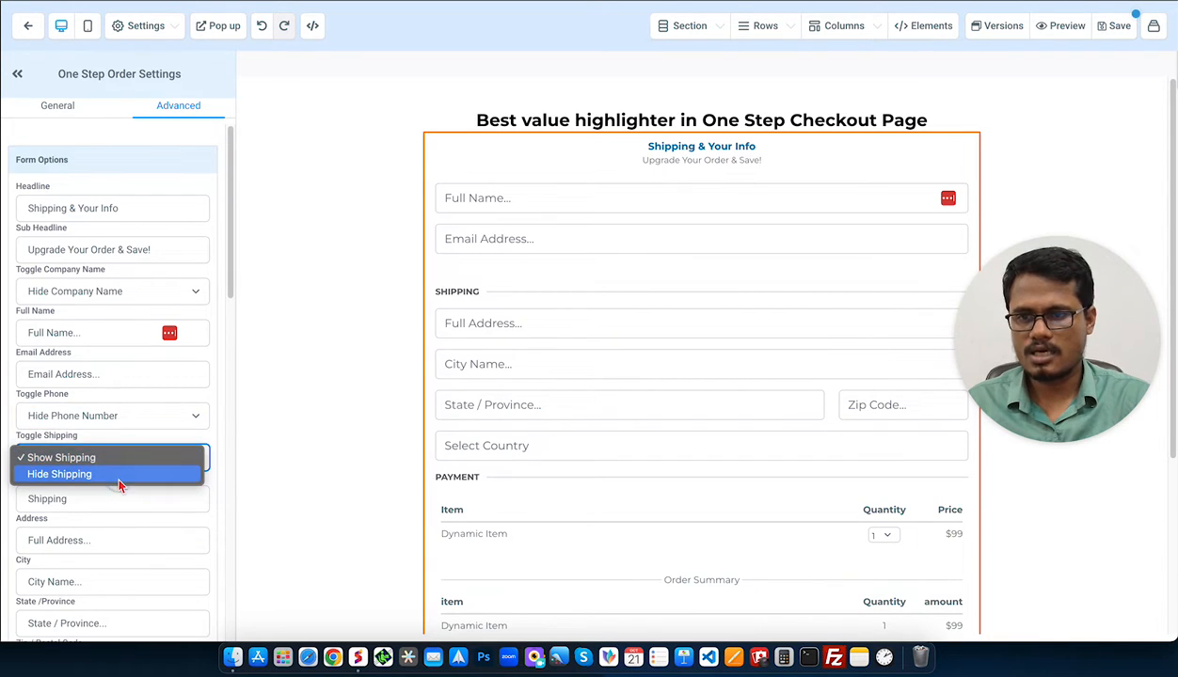
click(117, 477)
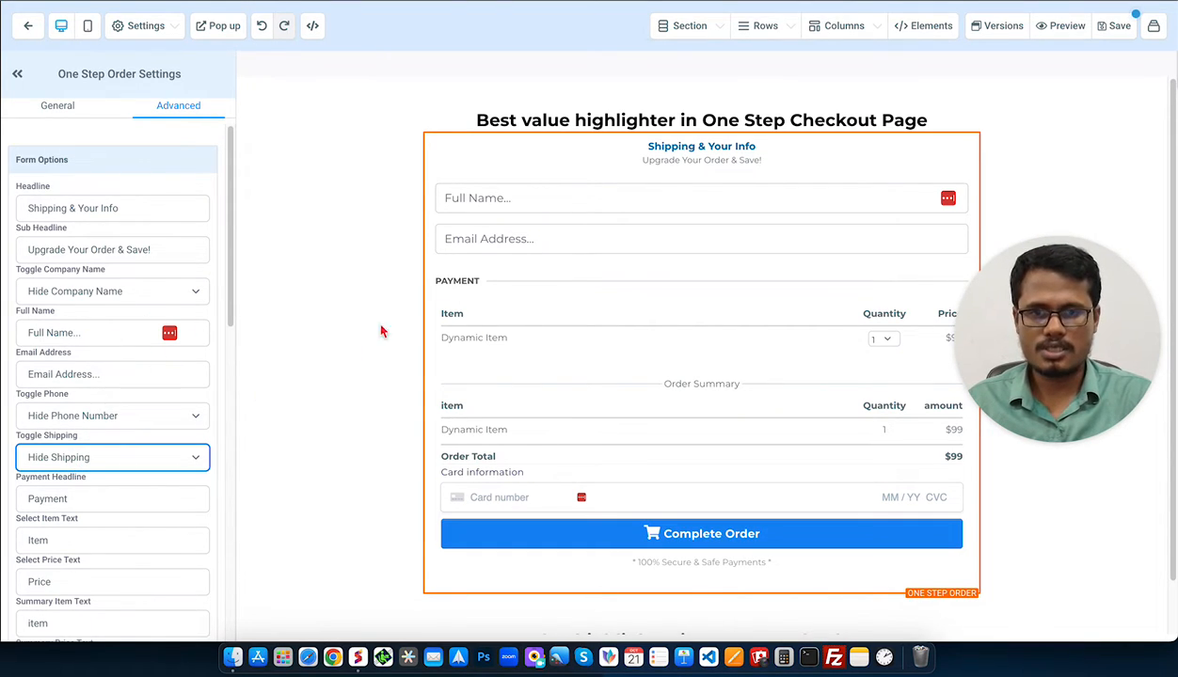
click(1112, 518)
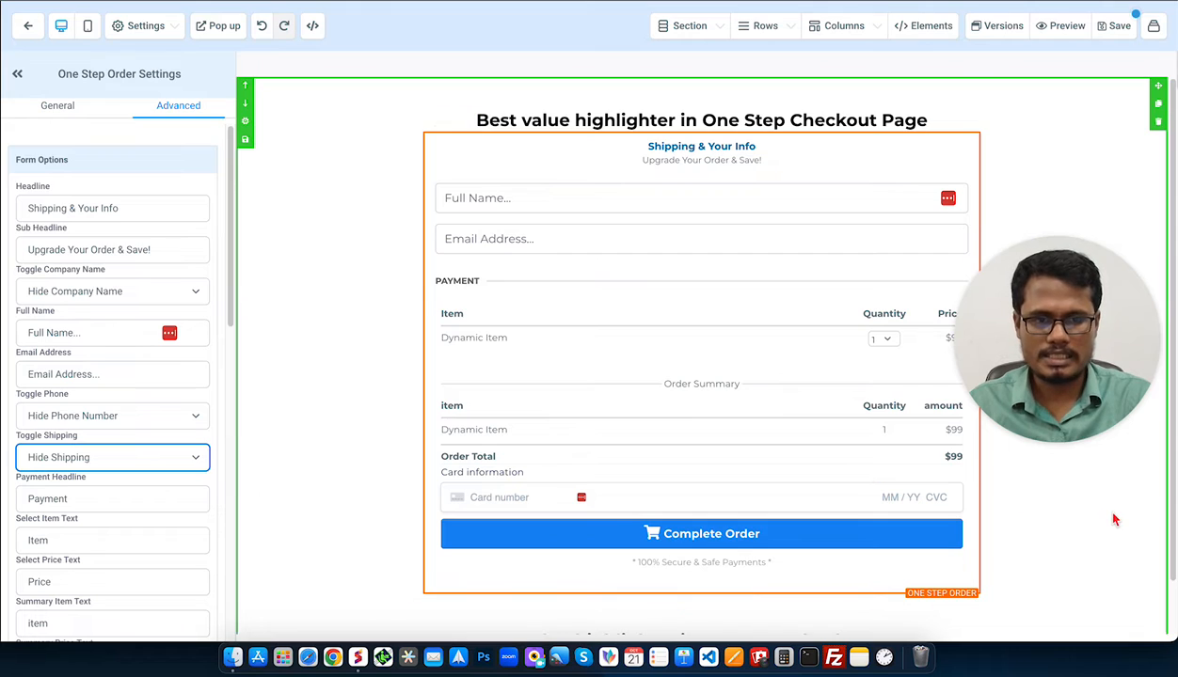
Insert a Custom JS/HTML block below the one-step form and paste the highlight and ribbon CSS into it.
click(701, 584)
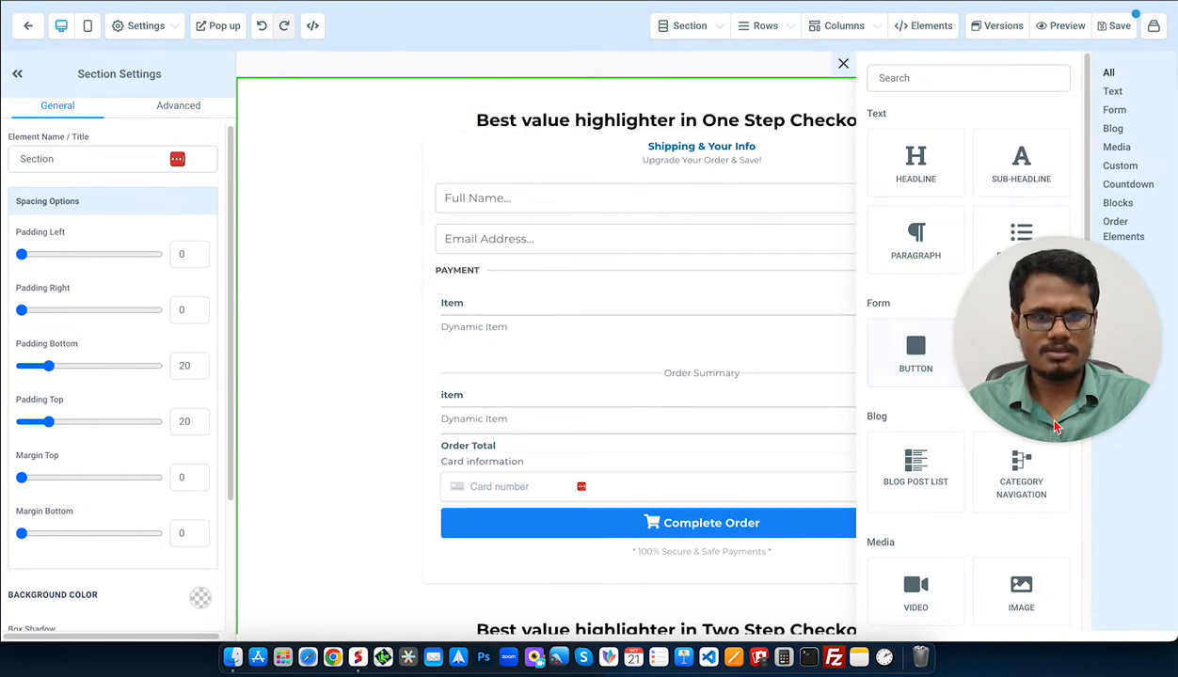
scroll(917, 545, down, 5)
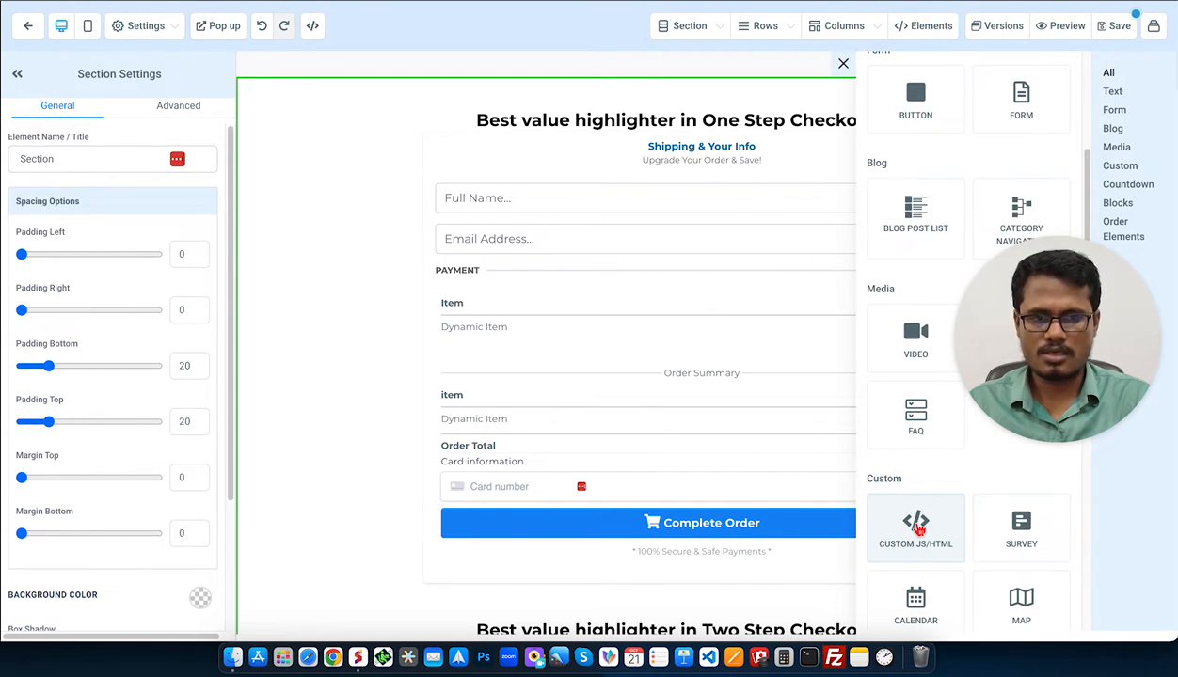
click(916, 527)
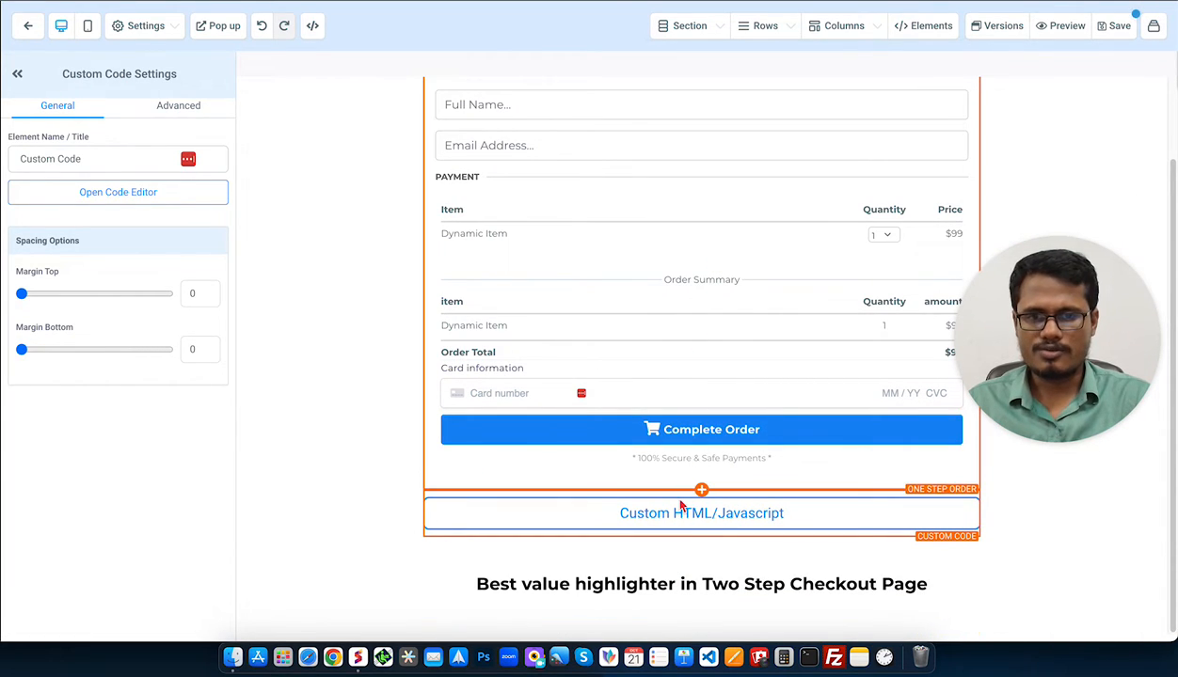
click(162, 193)
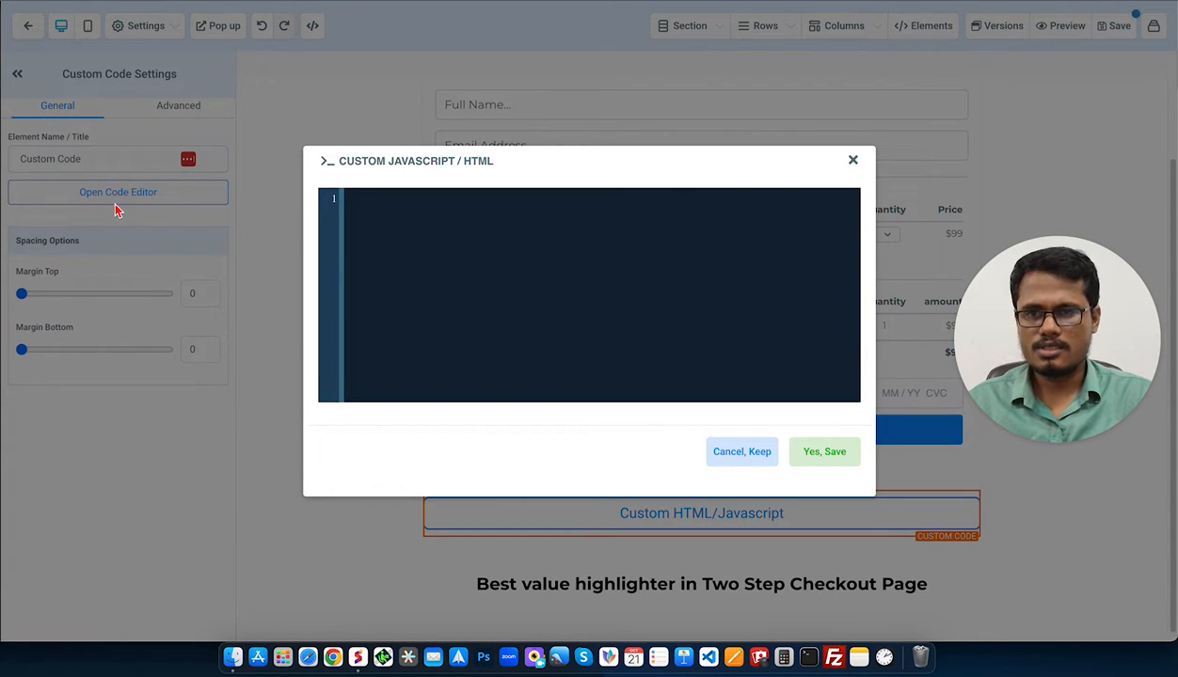
click(429, 221)
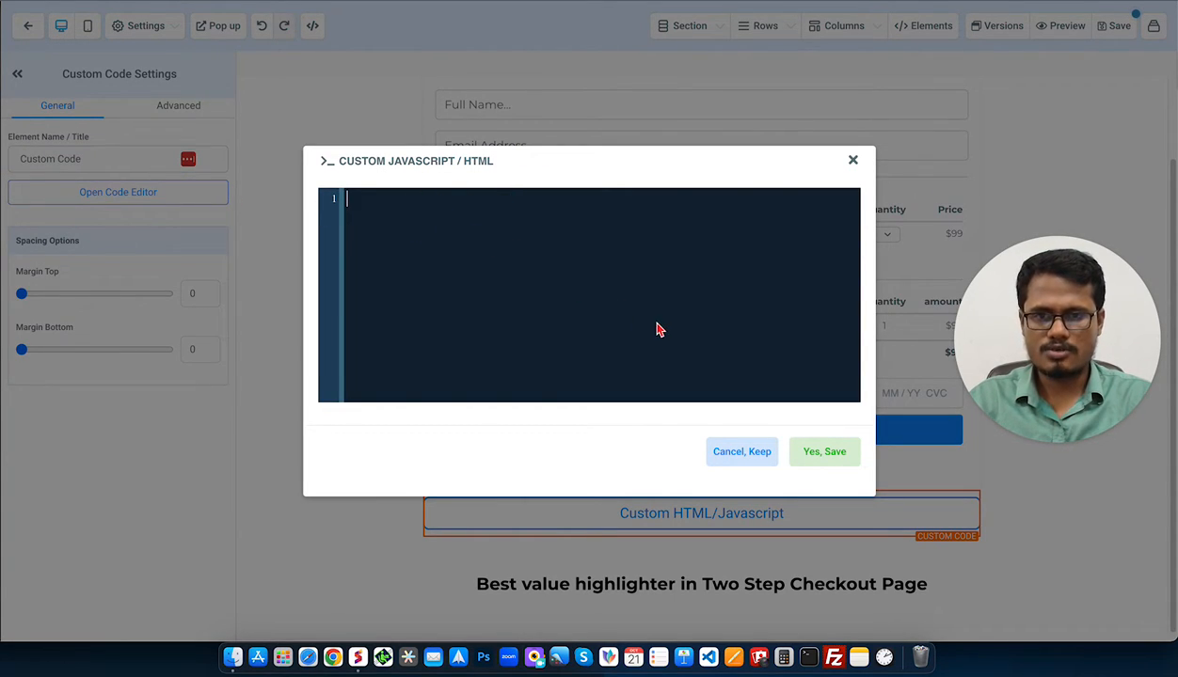
key(super+v)
click(806, 451)
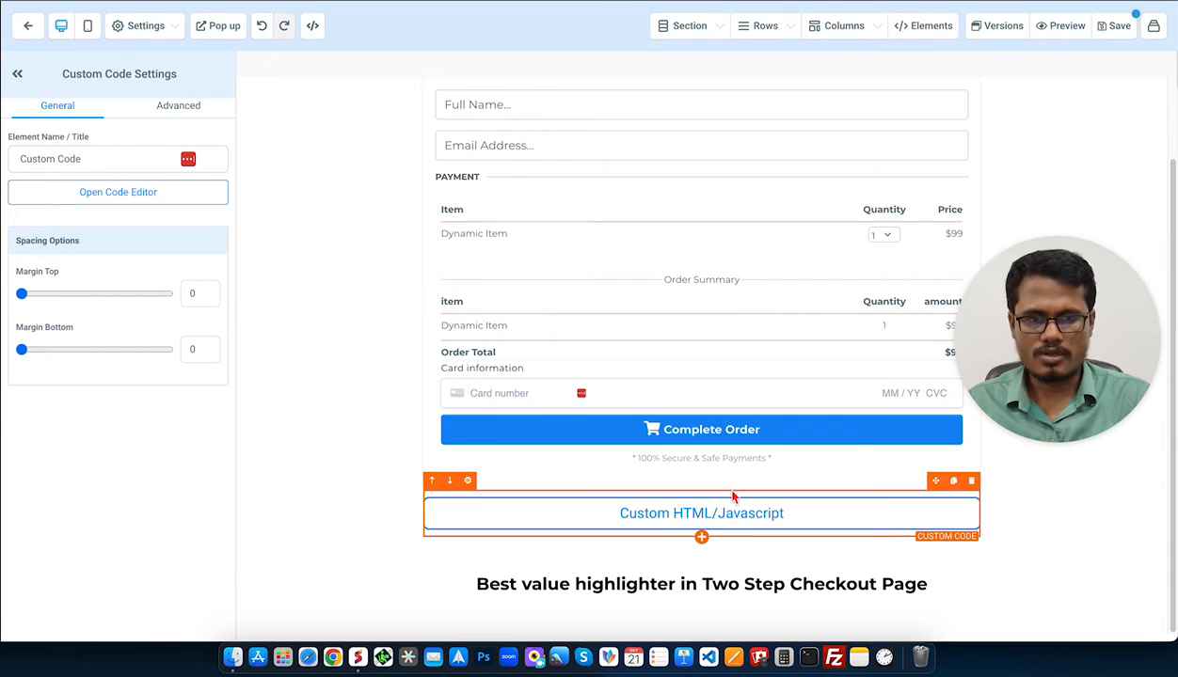
drag(1028, 379, 1041, 190)
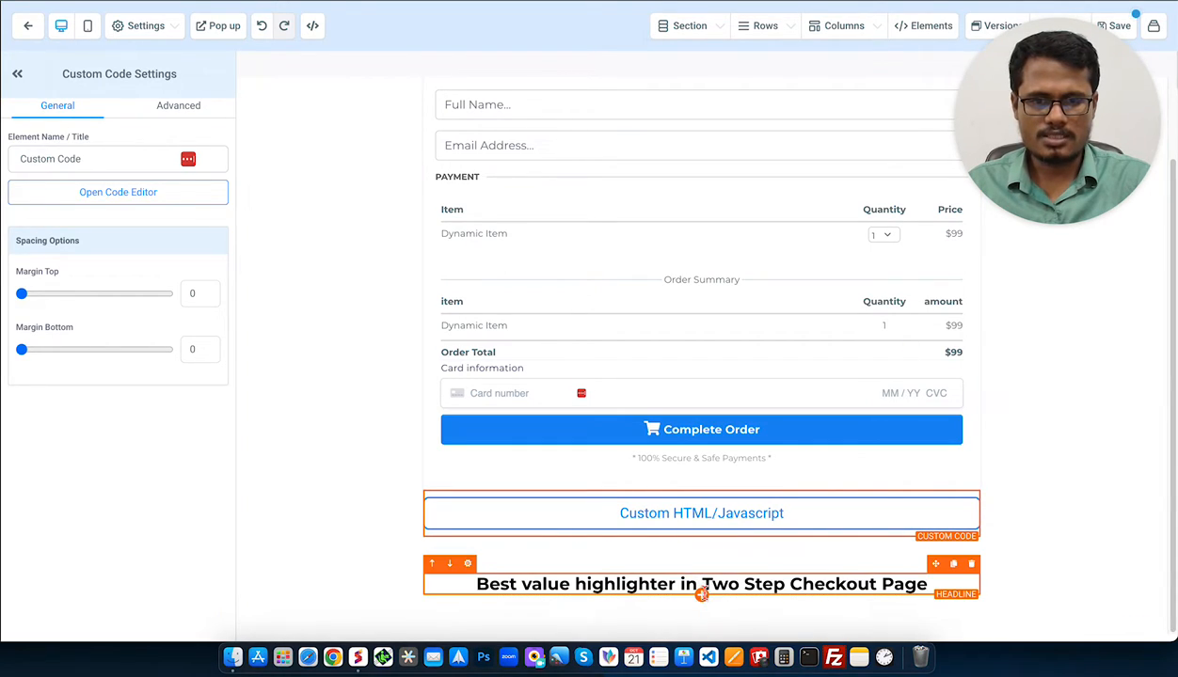
click(698, 598)
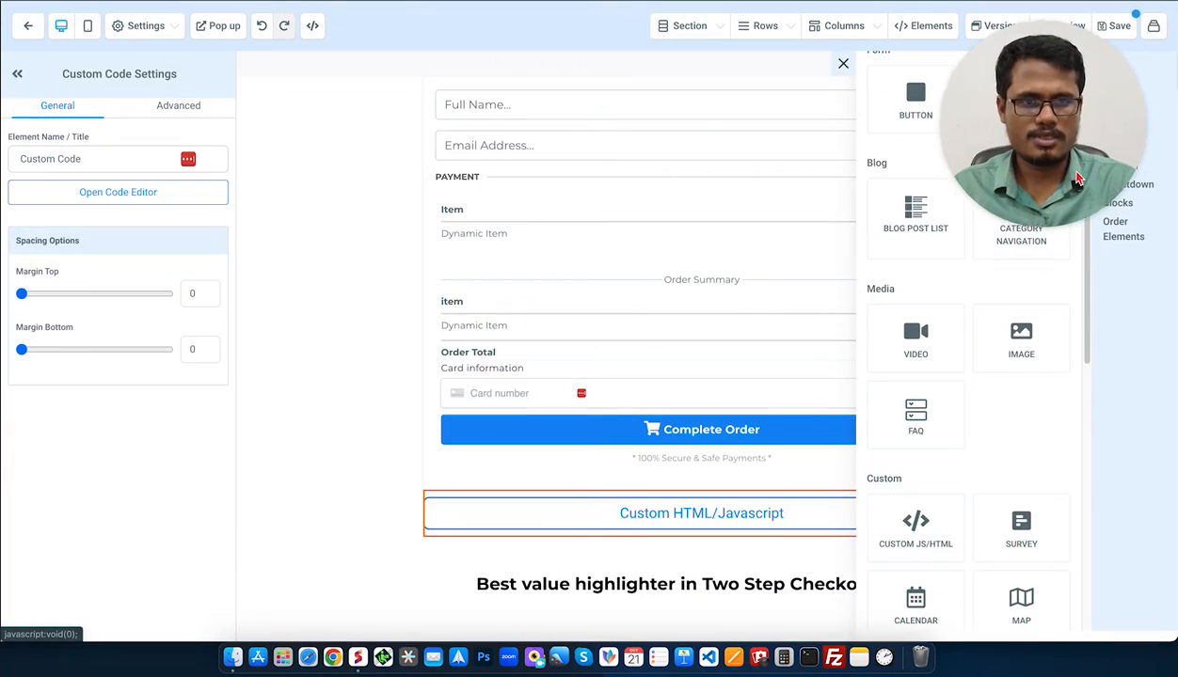
click(1114, 226)
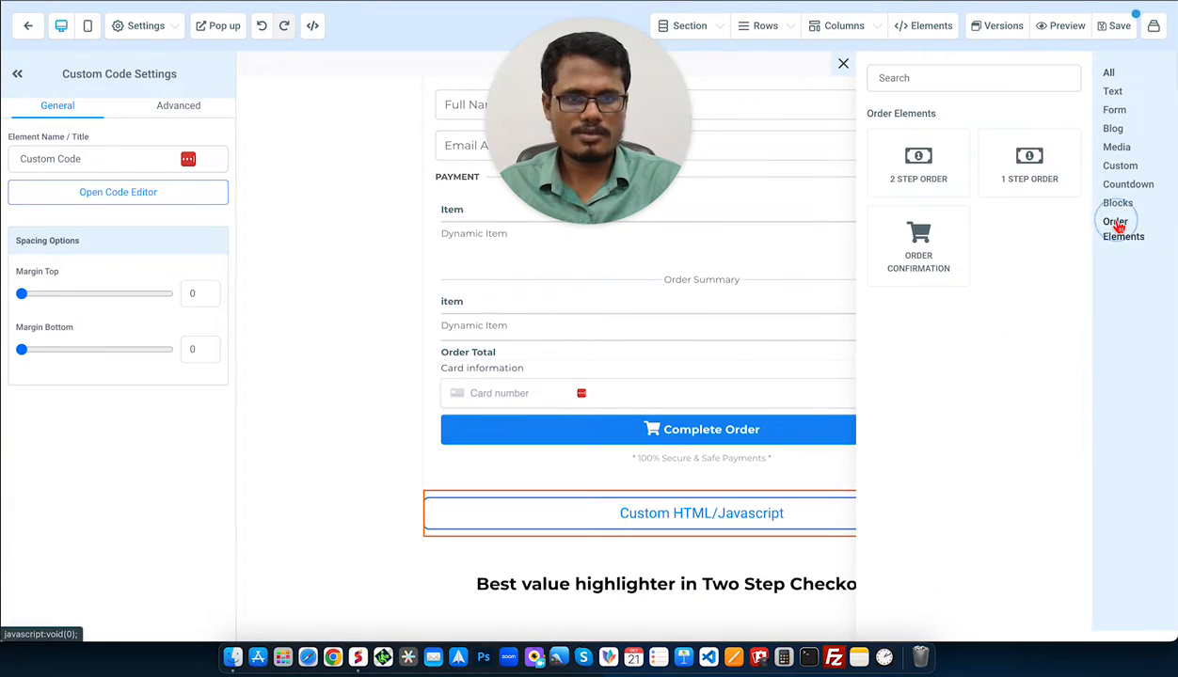
click(886, 165)
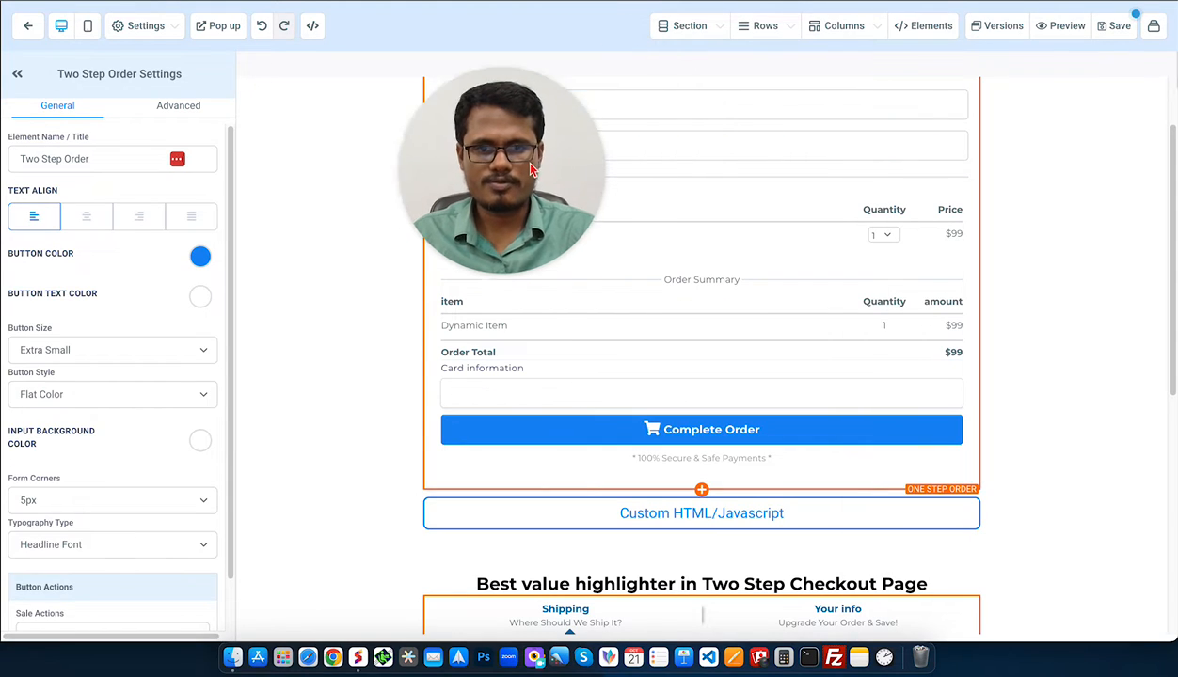
scroll(757, 404, down, 3)
scroll(742, 463, down, 3)
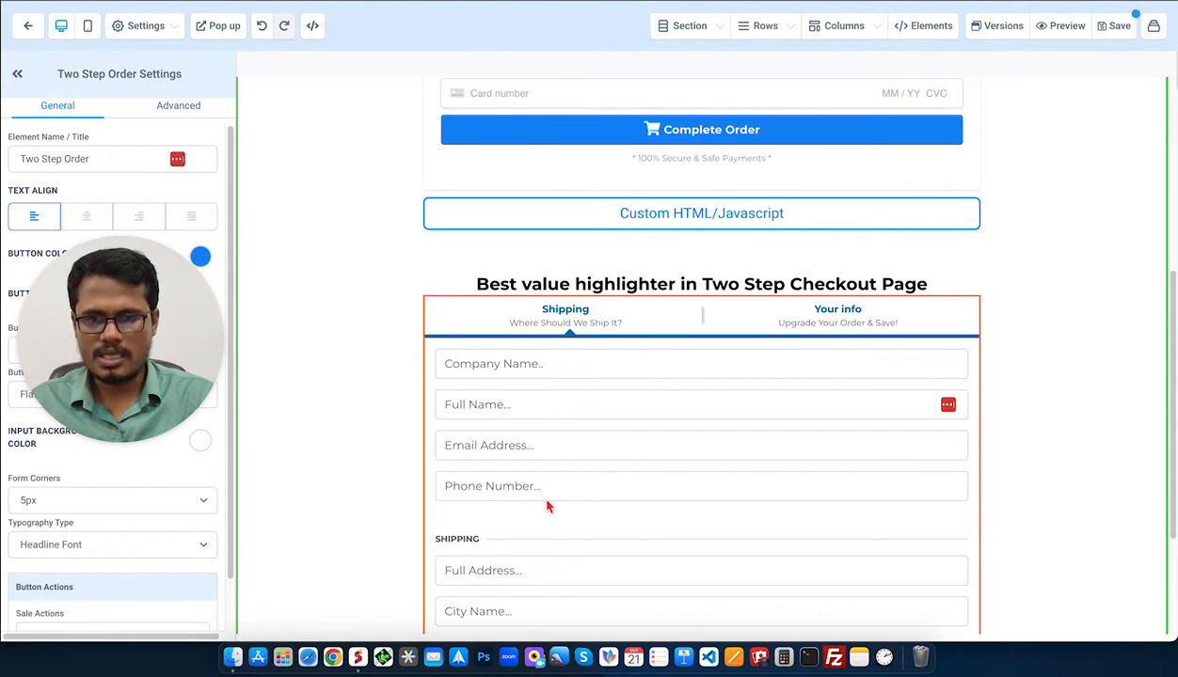
scroll(548, 507, down, 3)
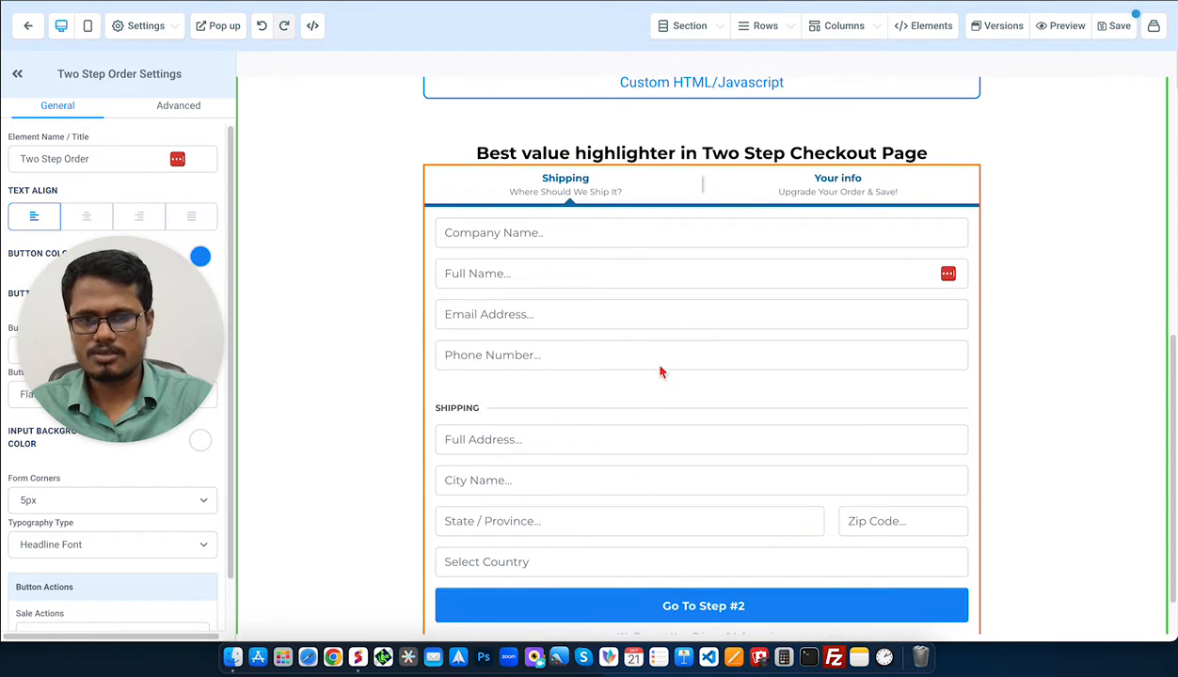
scroll(691, 331, up, 2)
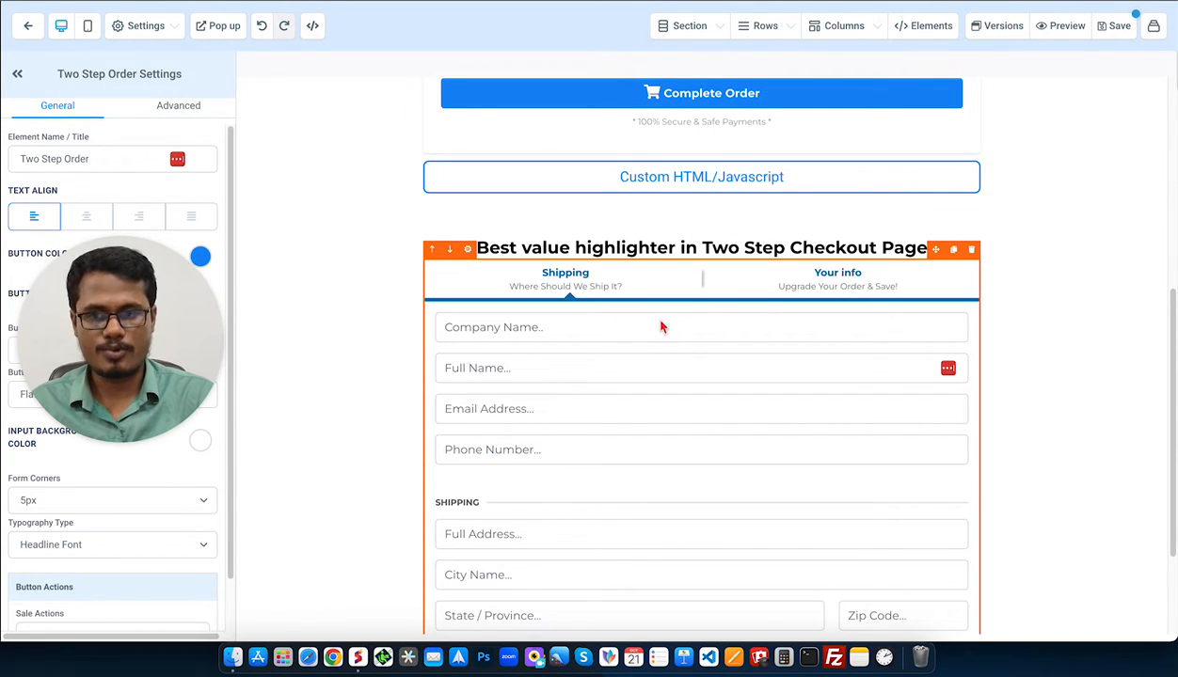
Save the checkout page, dismiss the SEO Meta Data panel, and preview the page.
click(1069, 141)
click(1118, 29)
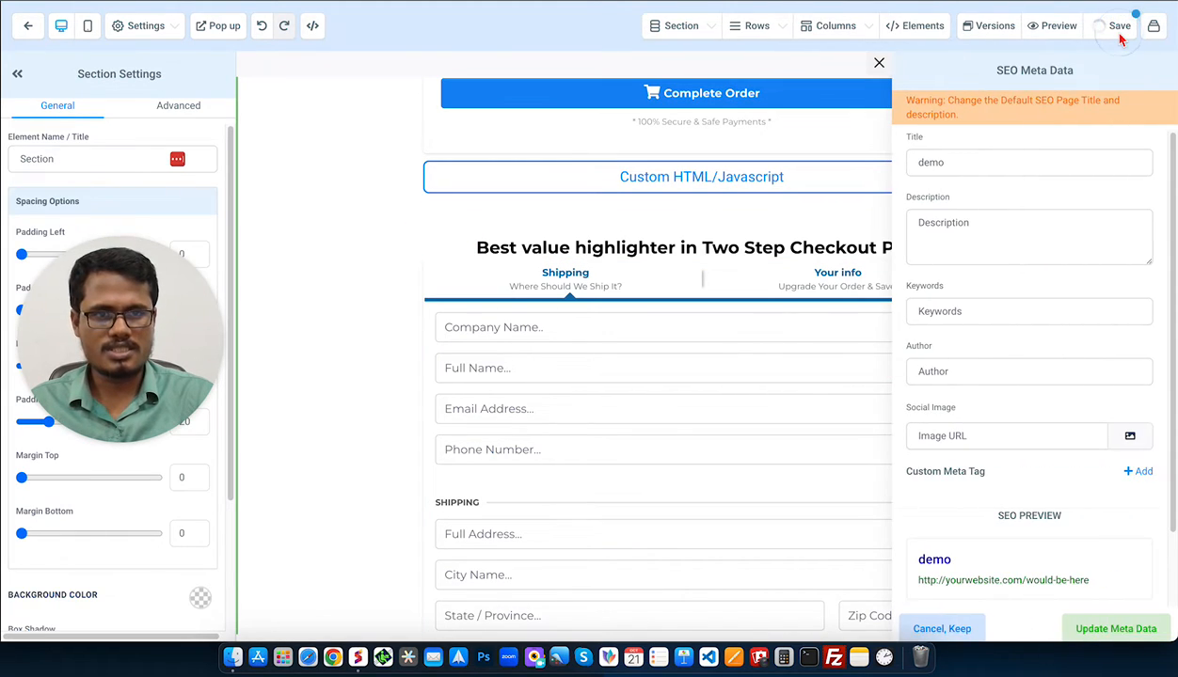
click(878, 62)
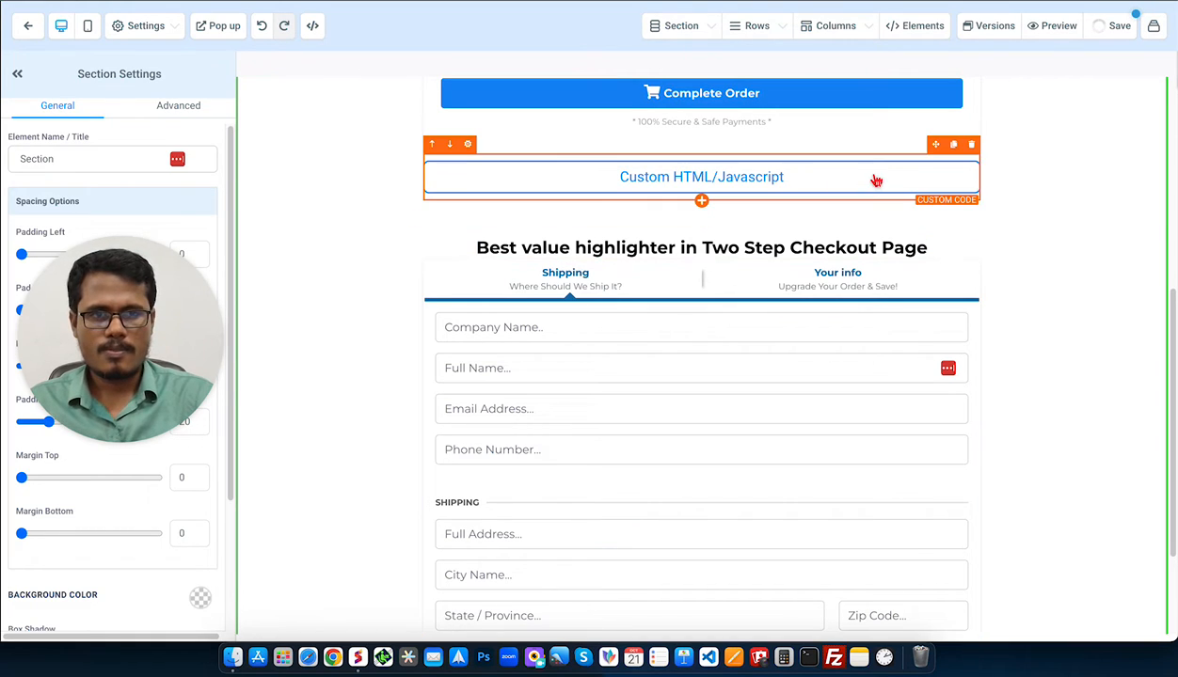
click(1065, 27)
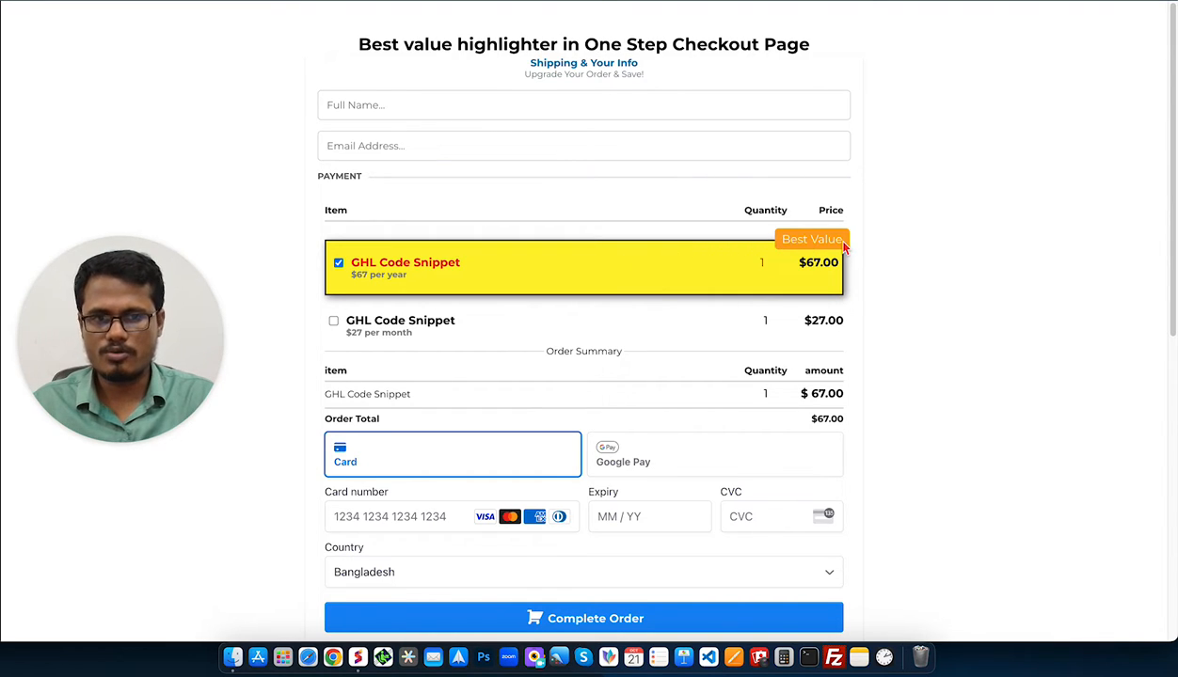
Fill in the test company name, full name, e-mail and phone number on the shipping form.
scroll(665, 295, down, 10)
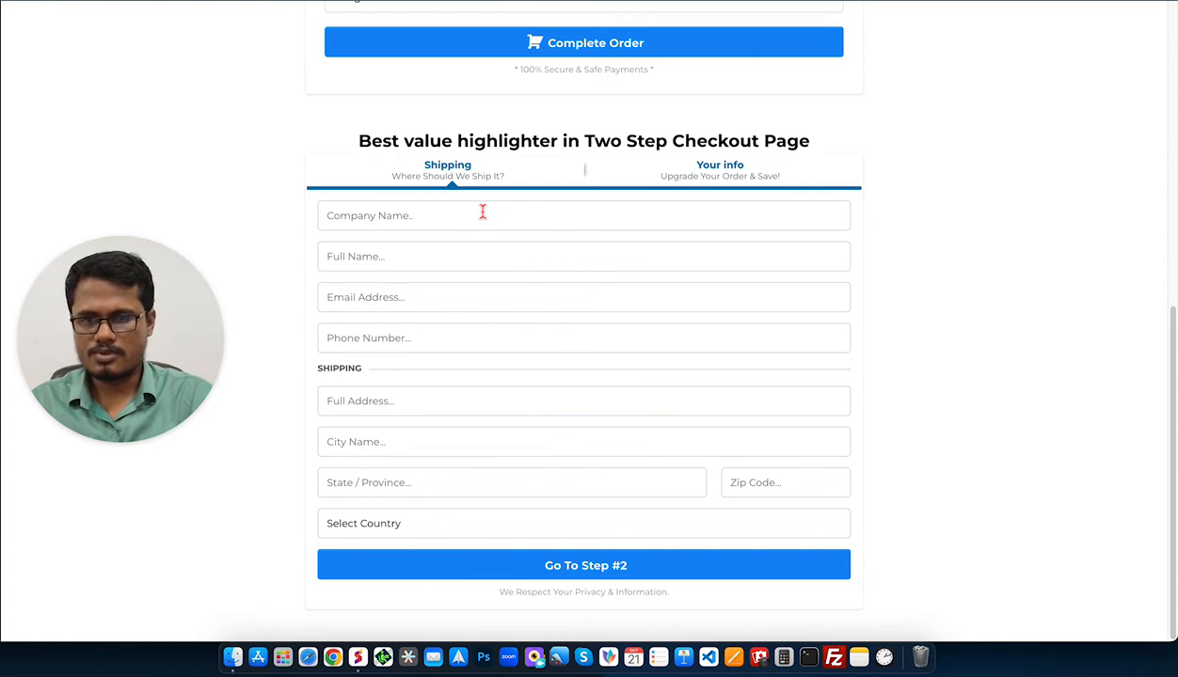
click(482, 211)
text(AN)
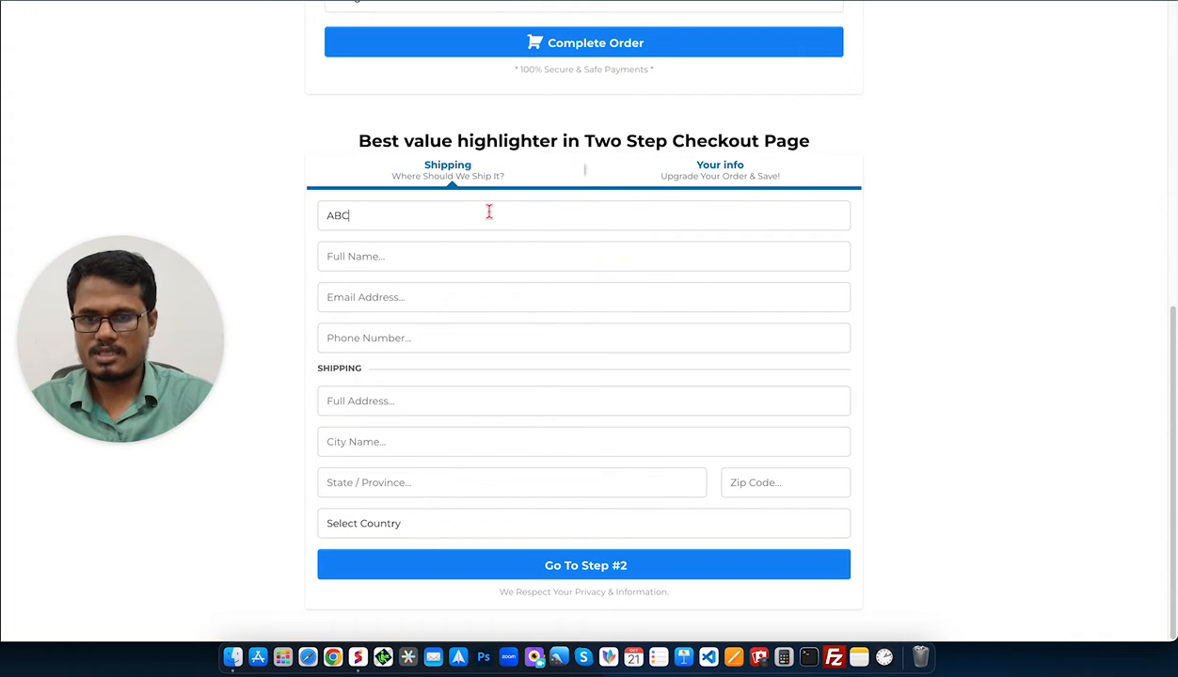
click(470, 260)
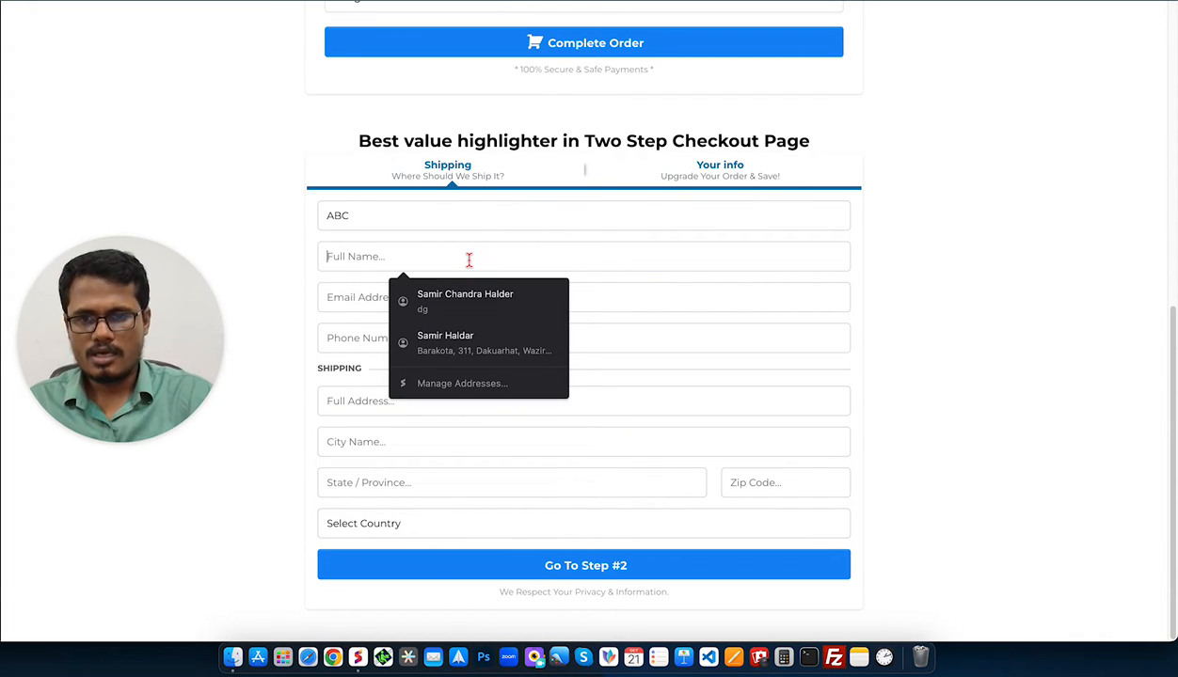
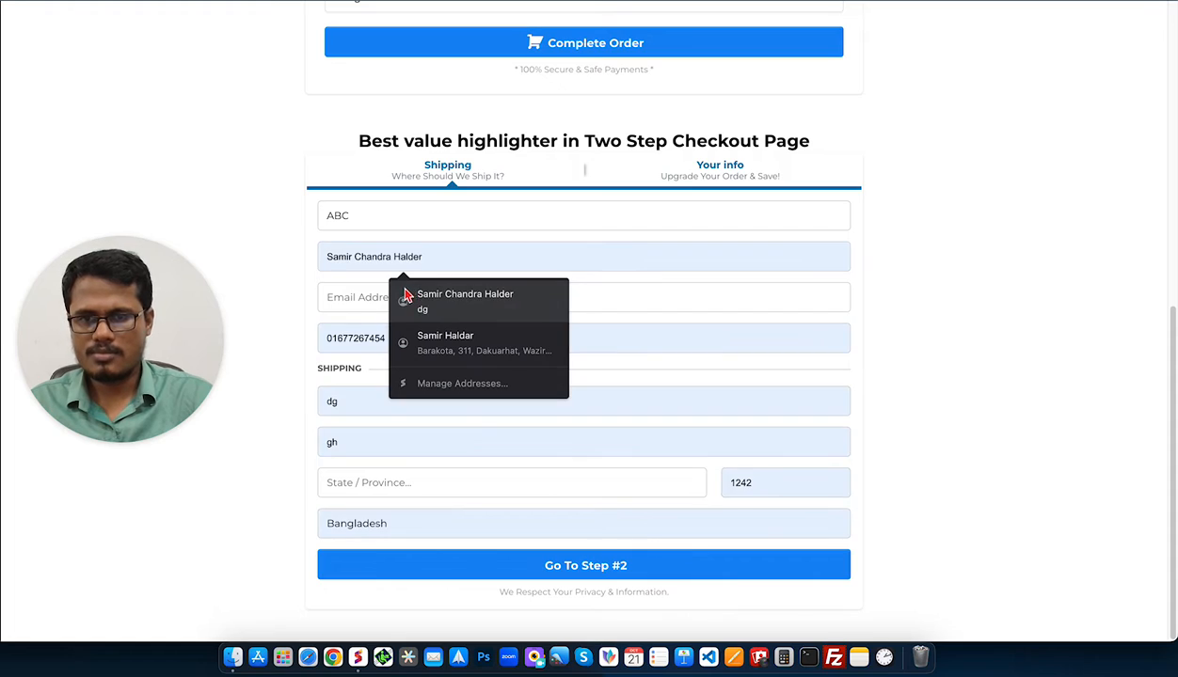
click(361, 299)
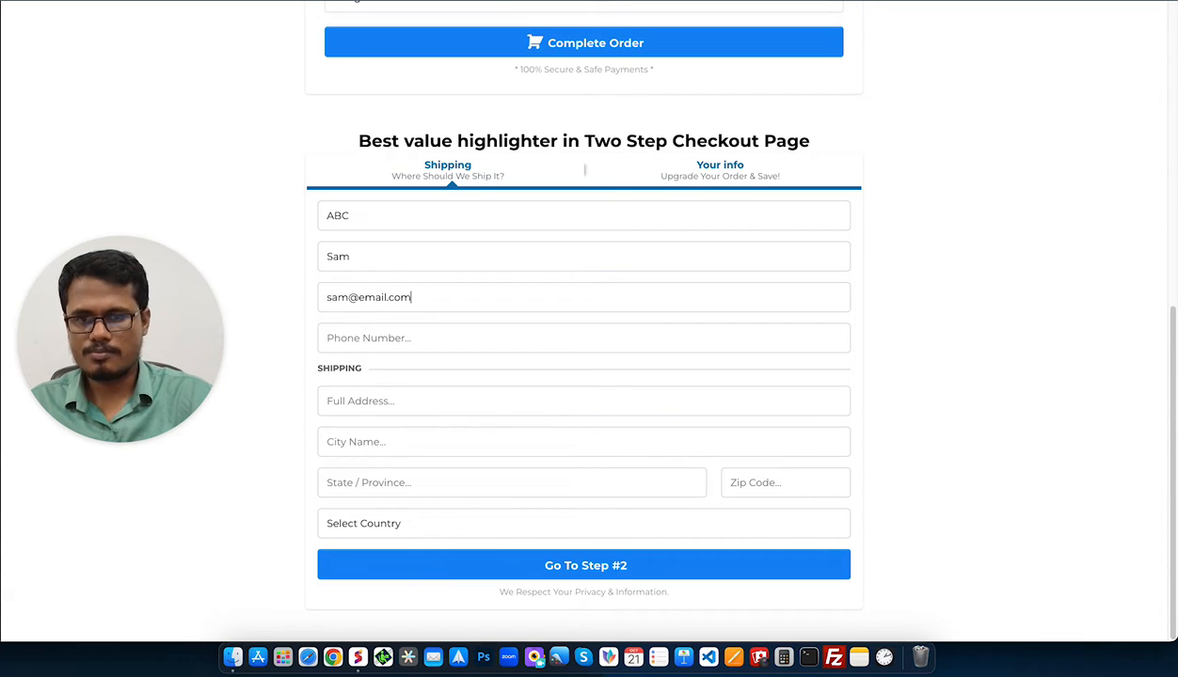
click(413, 329)
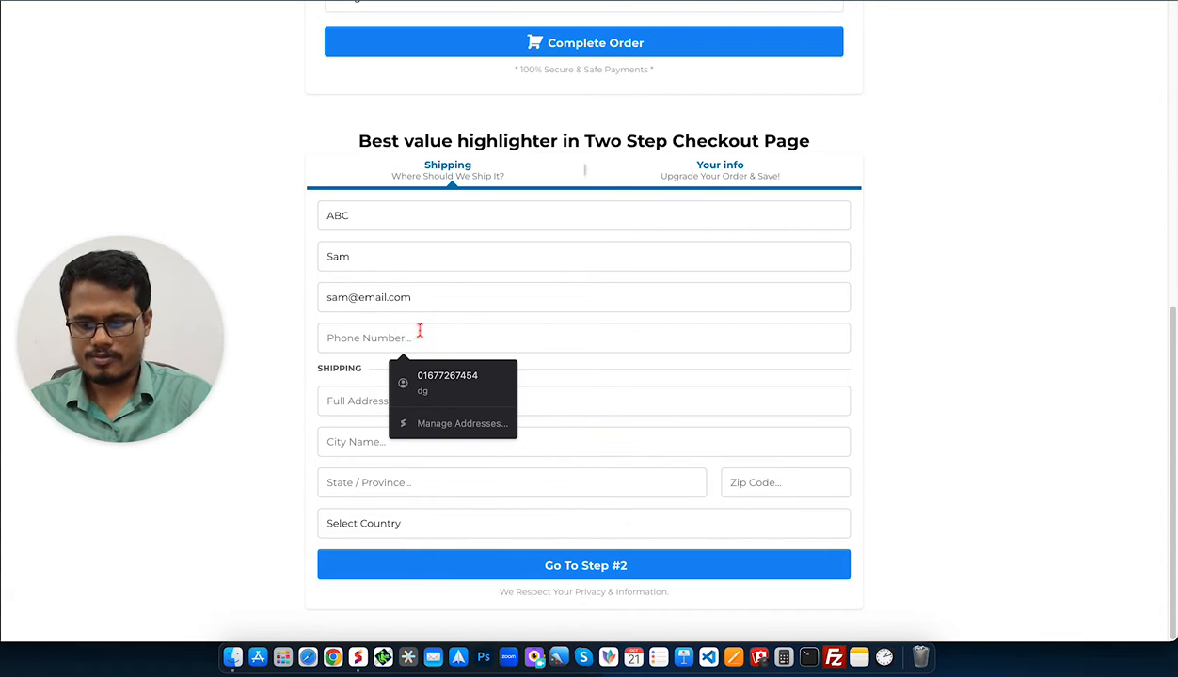
text(3235-55)
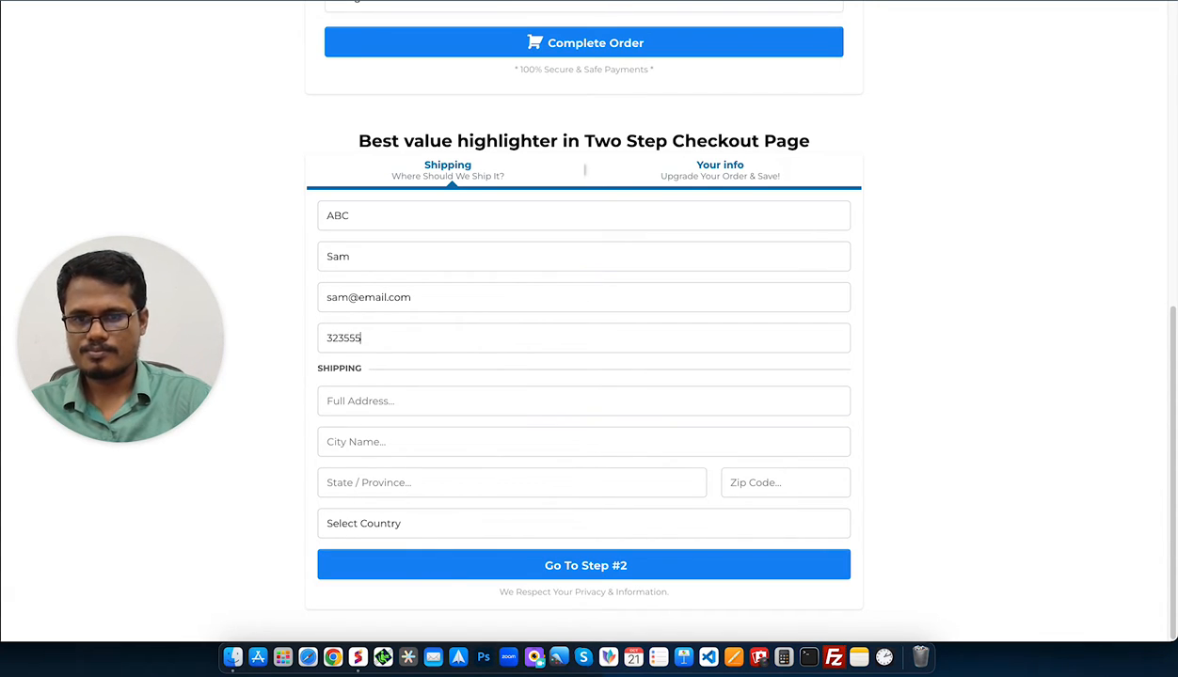
text(4545)
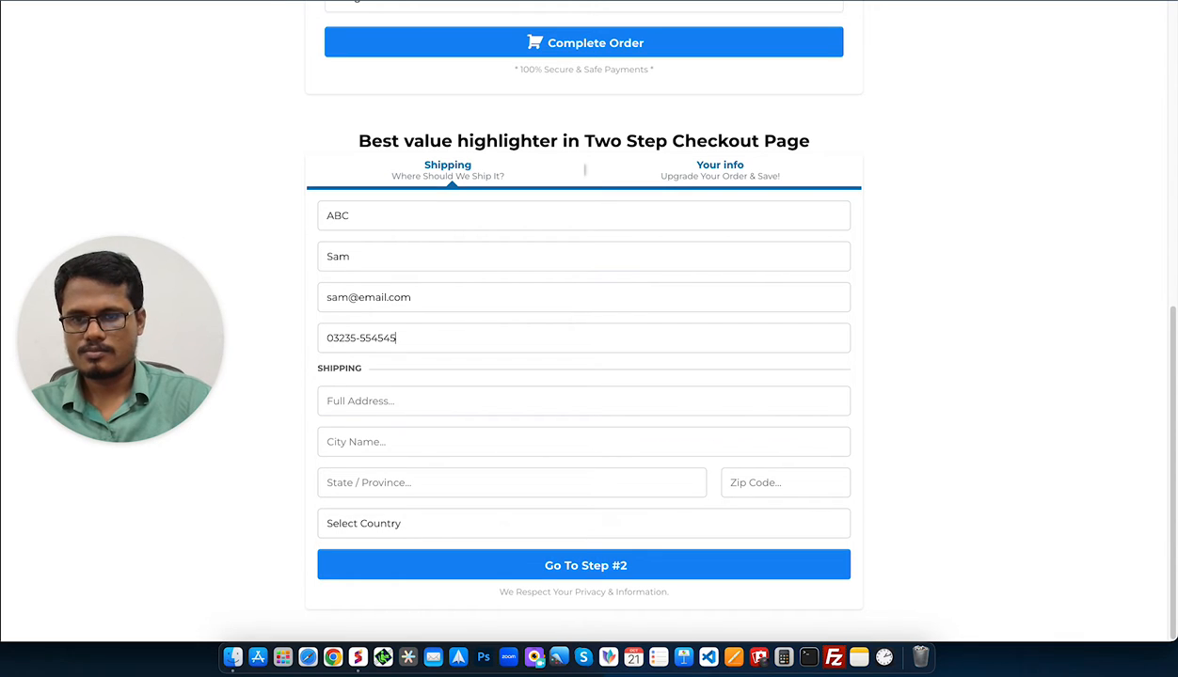
Enter the test street address, city, state and zip code, choose United States, and go to Step #2.
click(426, 400)
text(any)
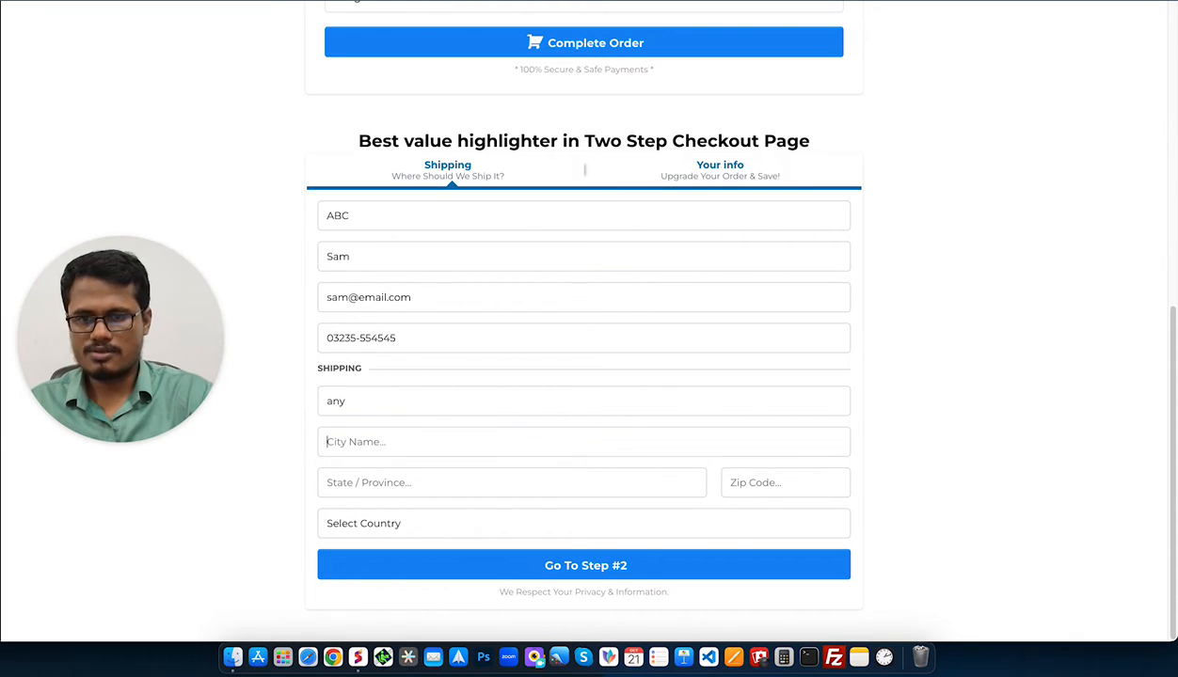
text(any)
click(423, 483)
text(a)
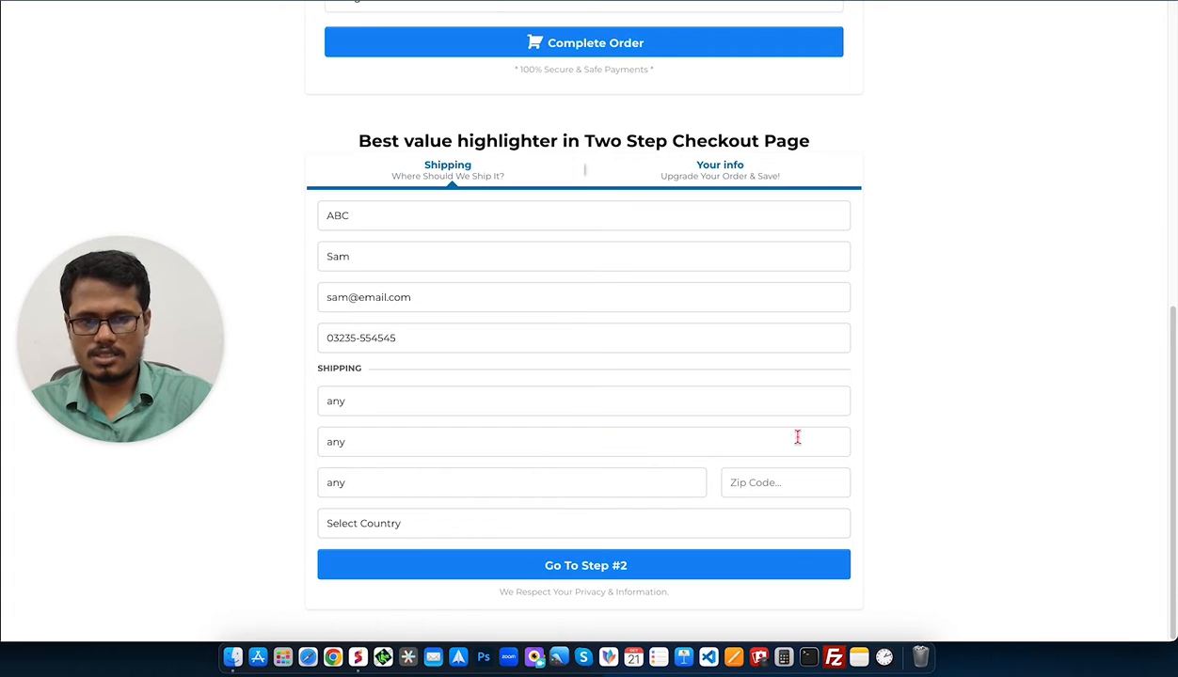
click(809, 476)
text(12)
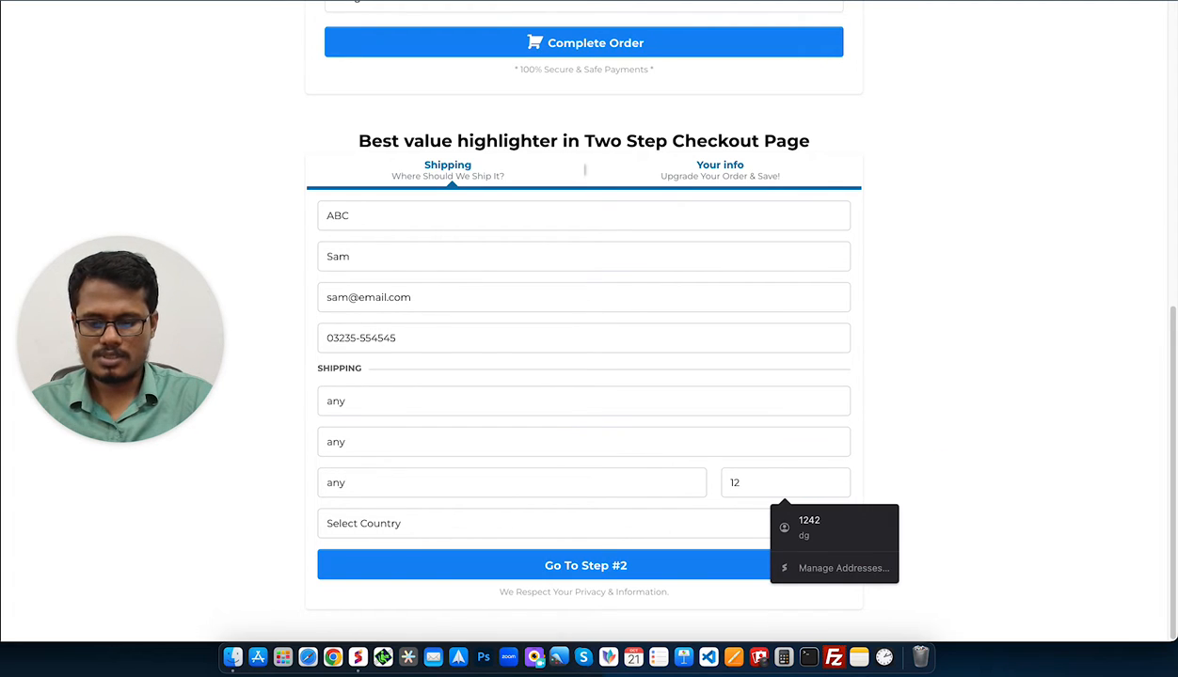
text(528)
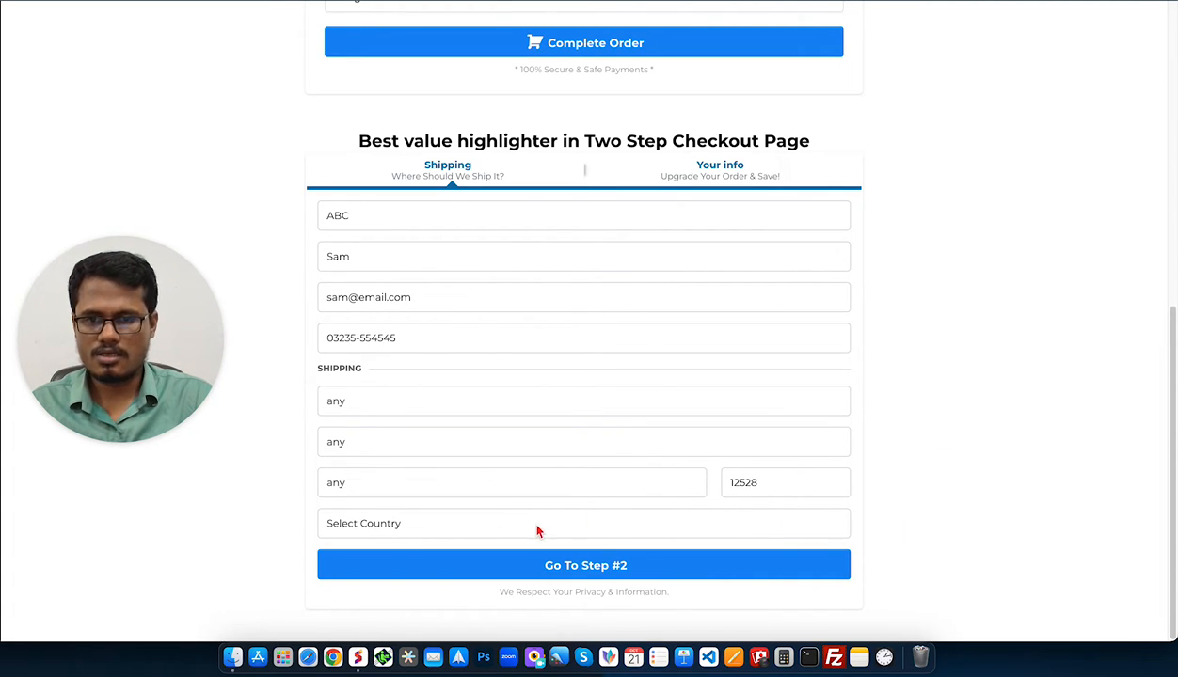
click(461, 523)
click(426, 539)
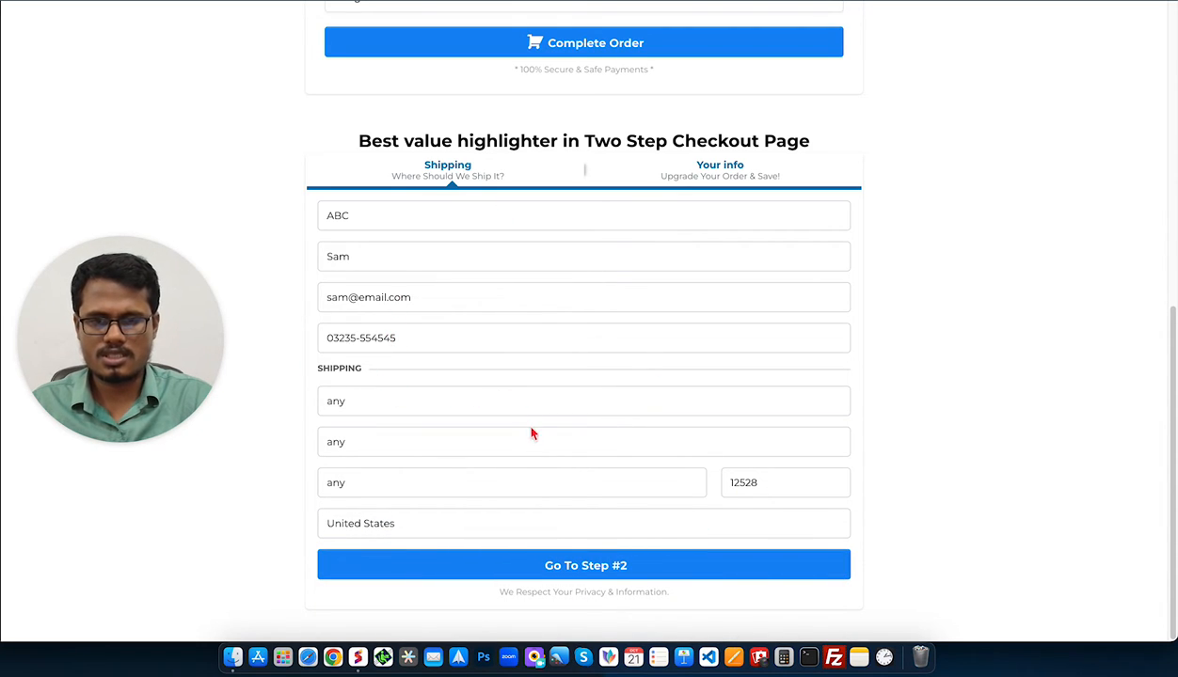
click(596, 576)
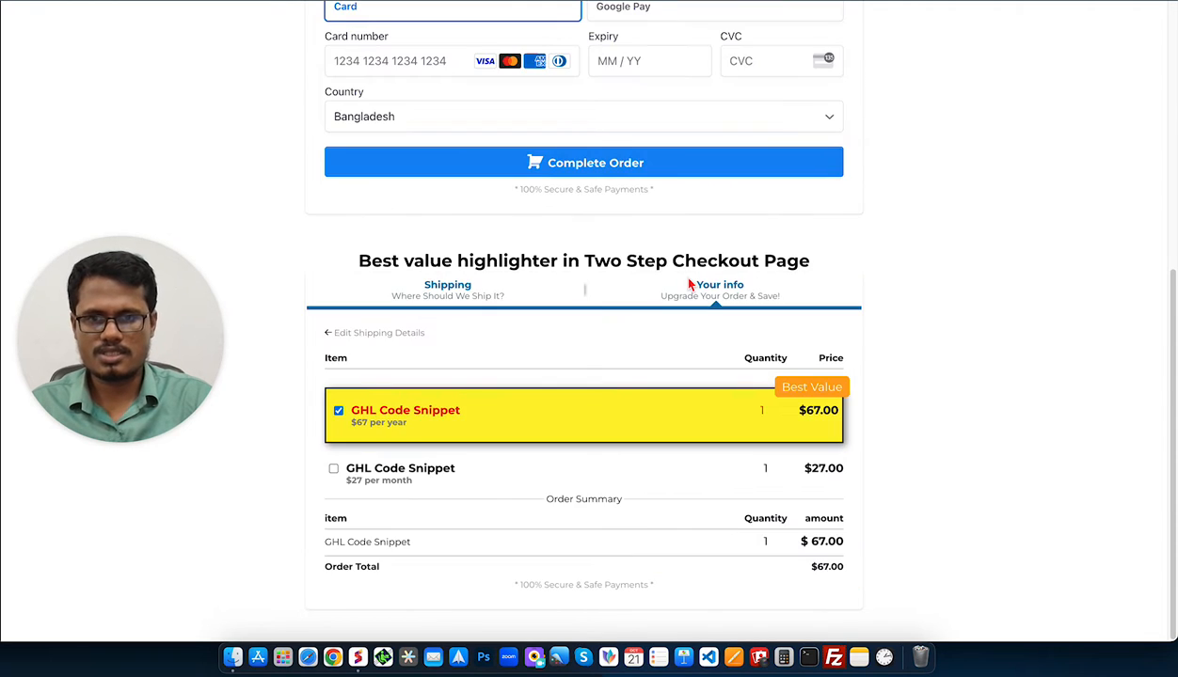
Scroll through Step 2 to review the yellow-highlighted $67 yearly product with its Best Value ribbon.
scroll(460, 415, down, 1)
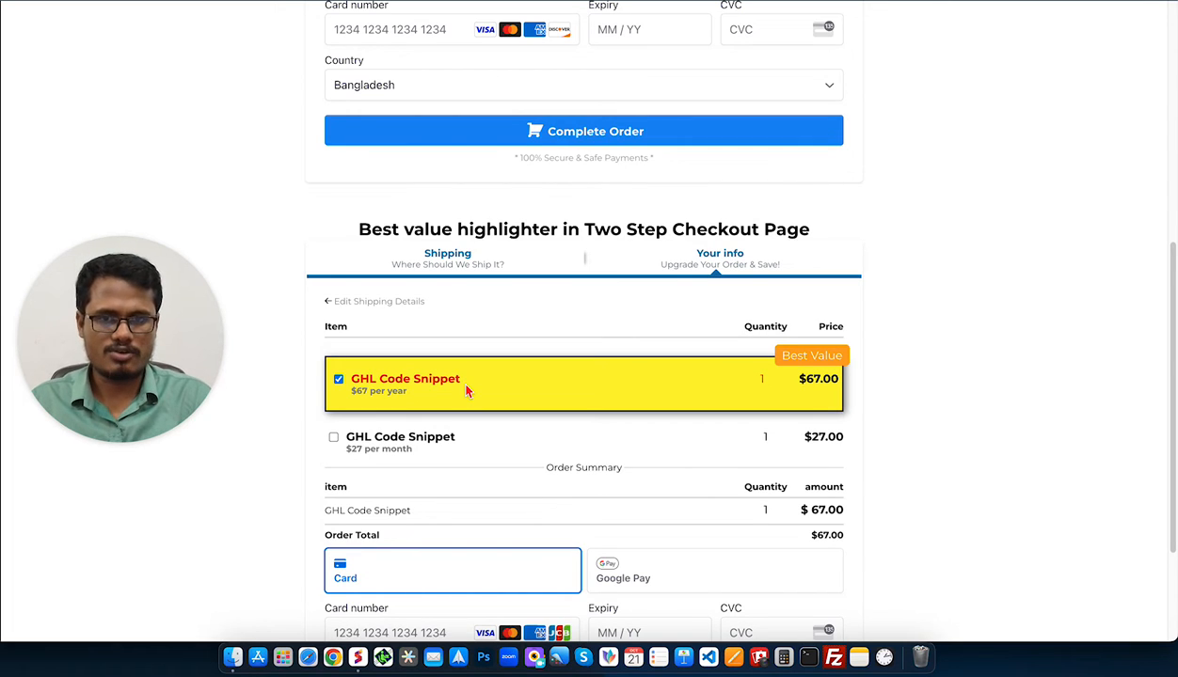
scroll(552, 334, up, 3)
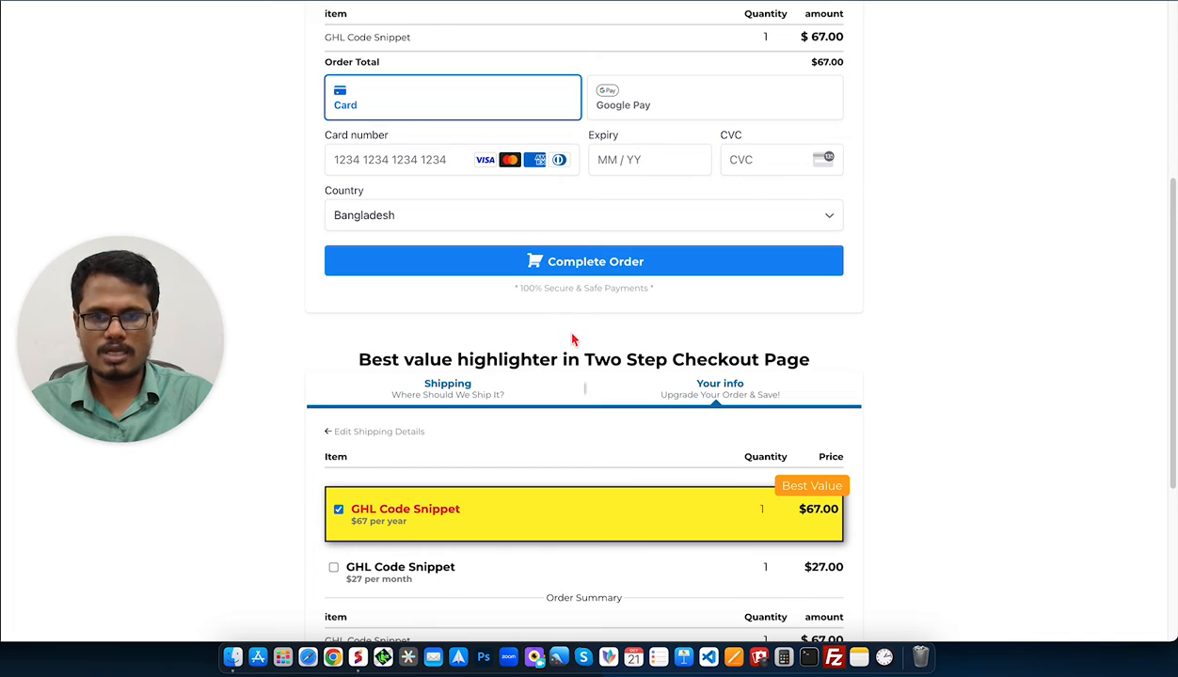
scroll(569, 353, down, 2)
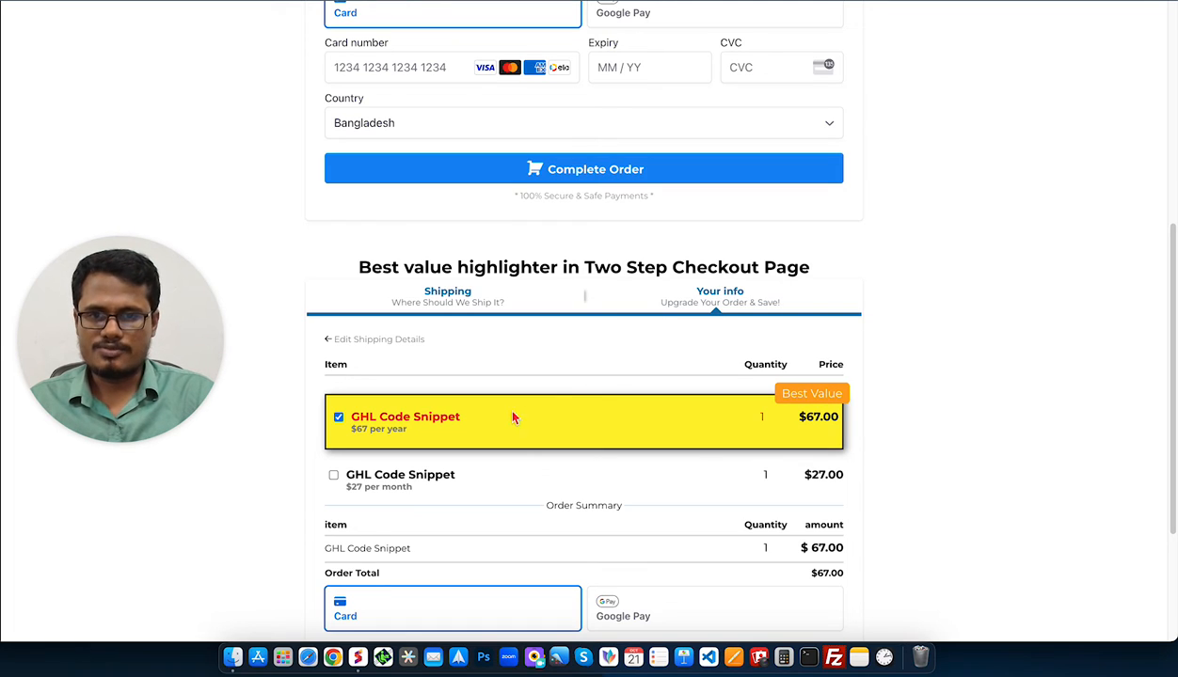
scroll(604, 388, up, 1)
scroll(605, 388, up, 3)
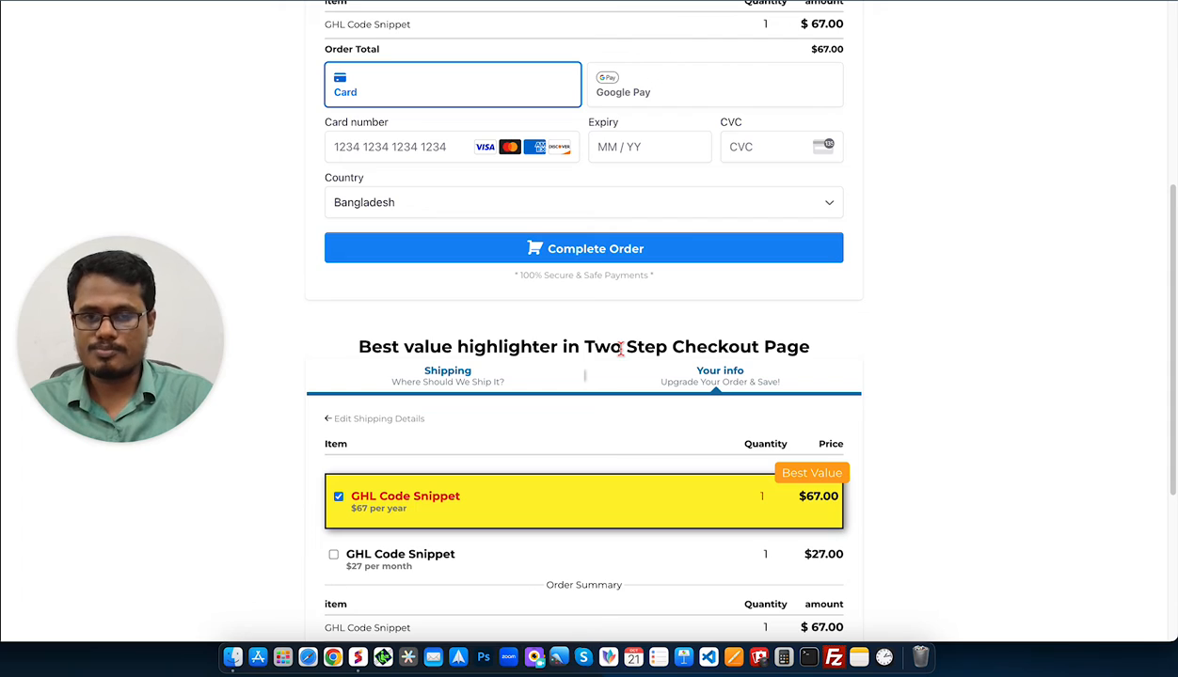
scroll(428, 475, down, 2)
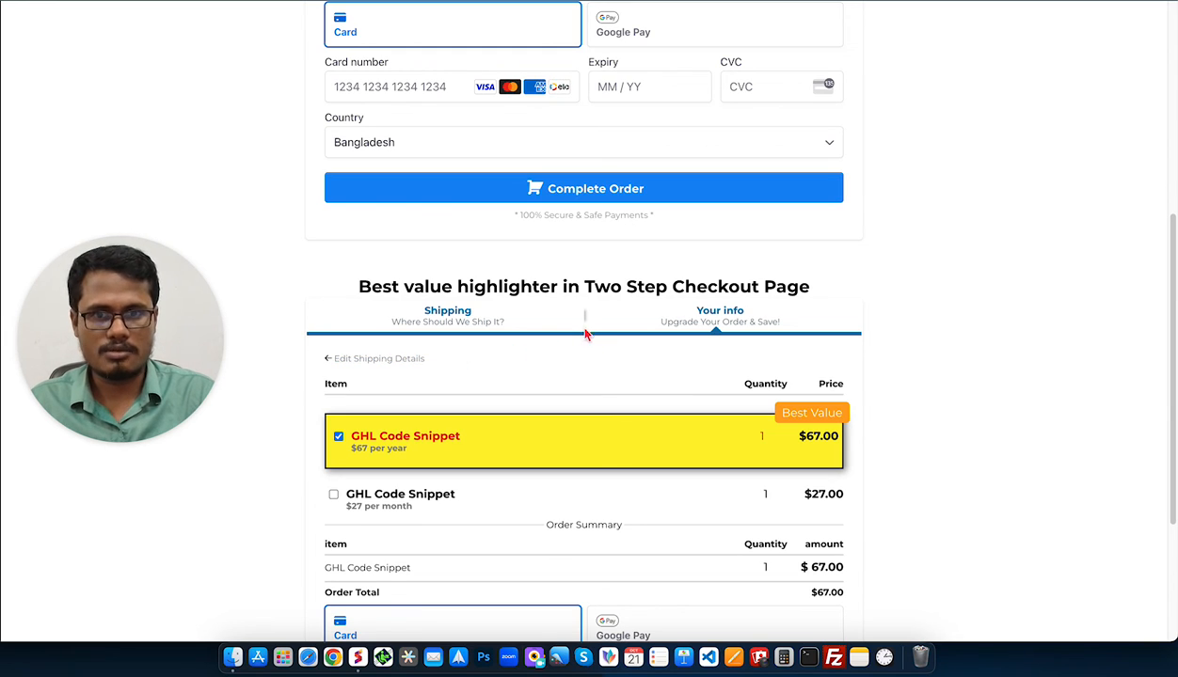
drag(121, 299, 900, 286)
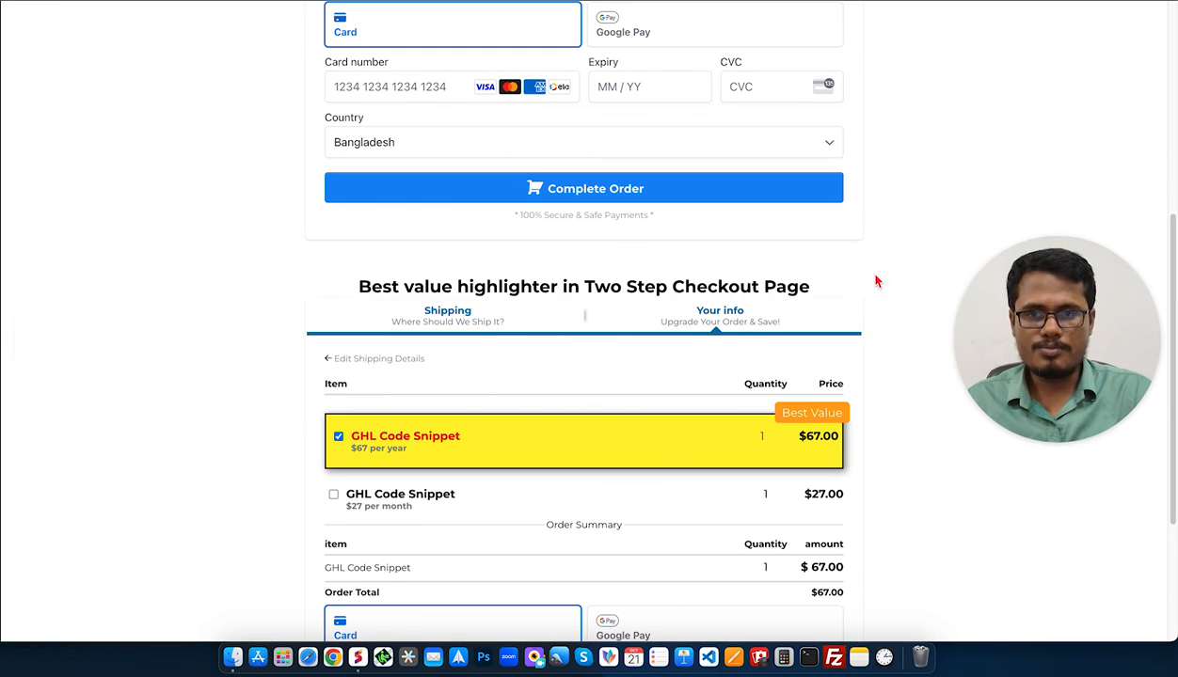